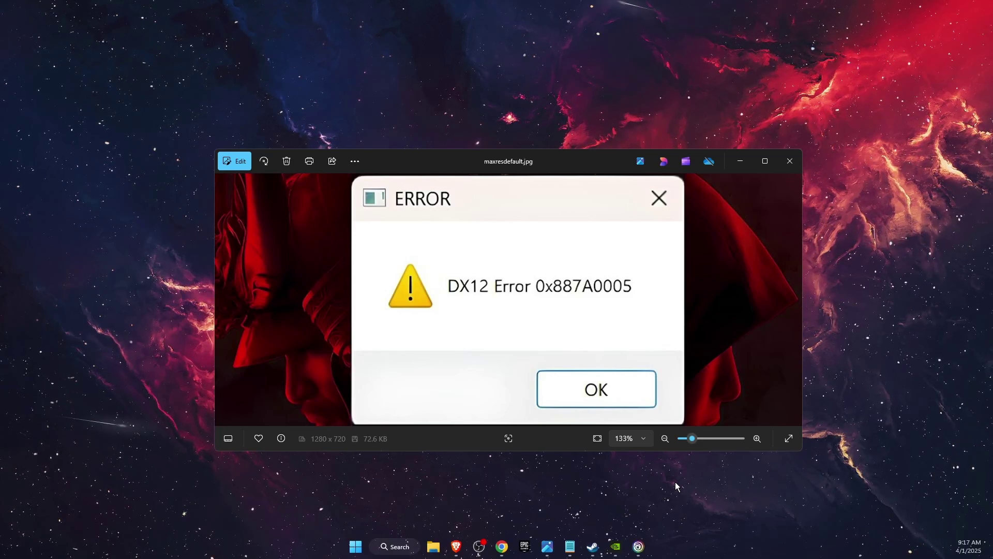
# Dismiss the Steam store page and close the DX12 error image
pyautogui.click(593, 546)
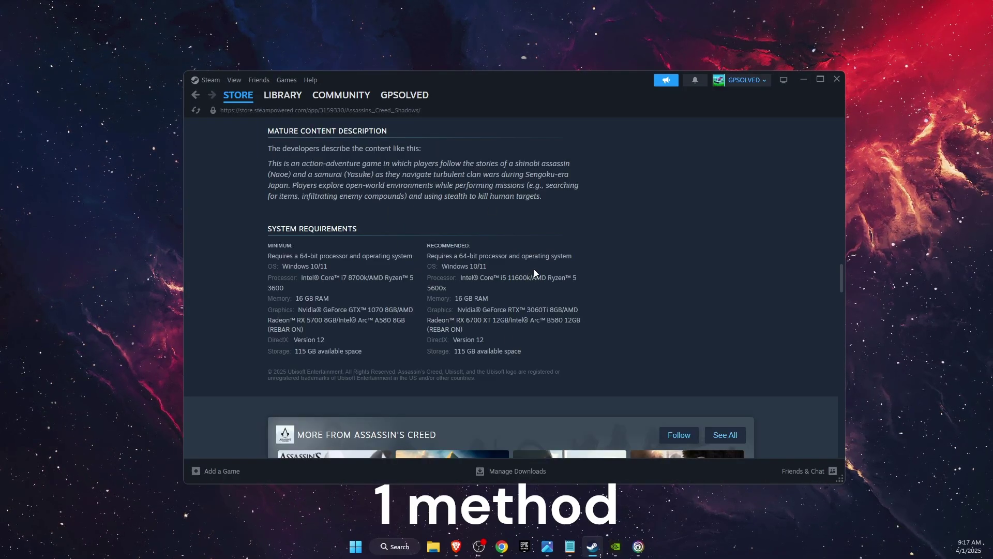
pyautogui.scroll(1, 555, 258)
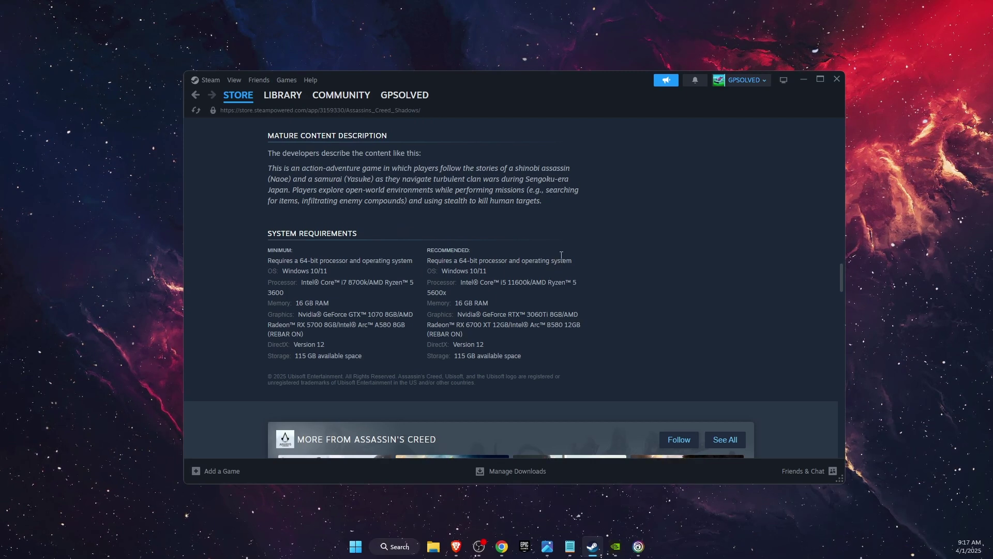
pyautogui.scroll(-1, 523, 307)
pyautogui.click(804, 80)
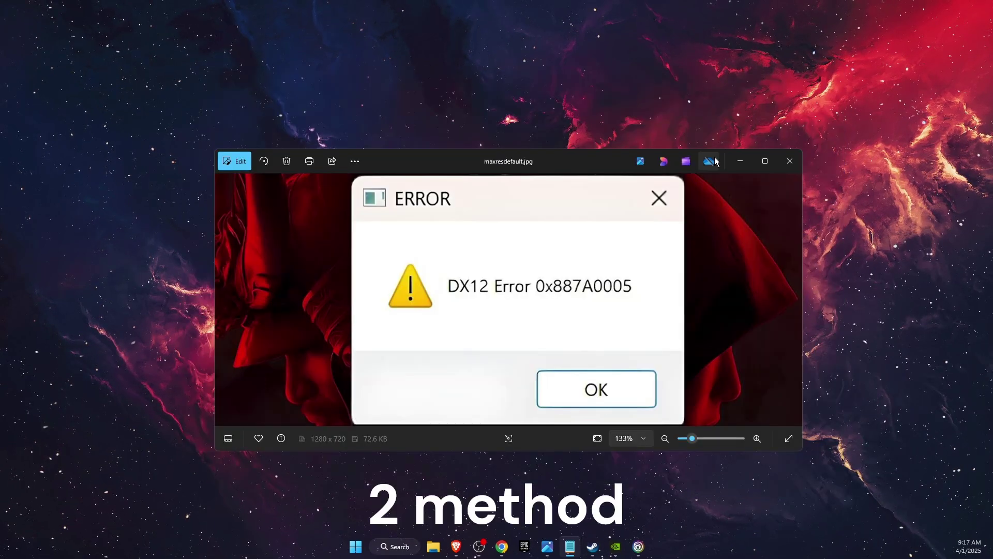
pyautogui.click(790, 161)
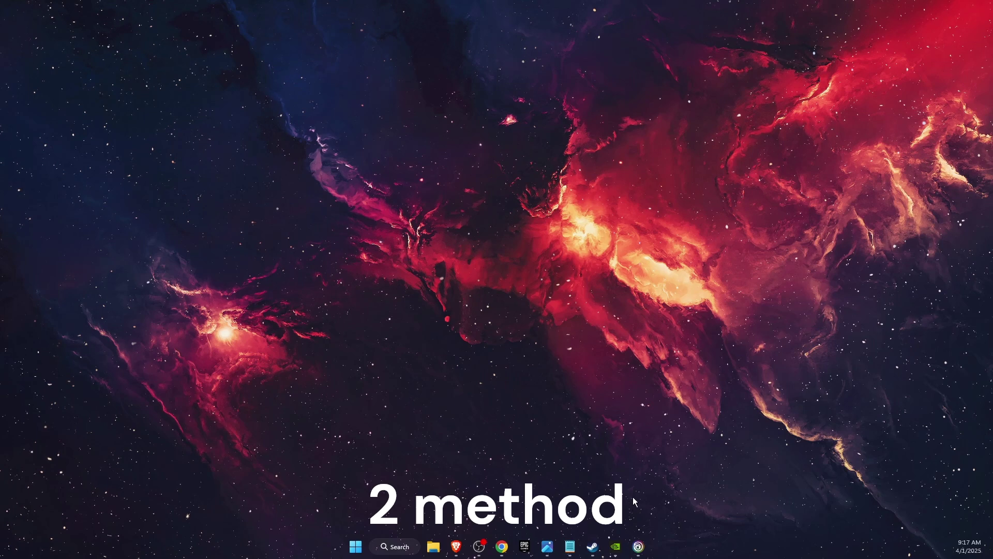
# Review the GeForce Game Ready Driver 572.83 update in NVIDIA App's Drivers page, then minimize it
pyautogui.click(615, 546)
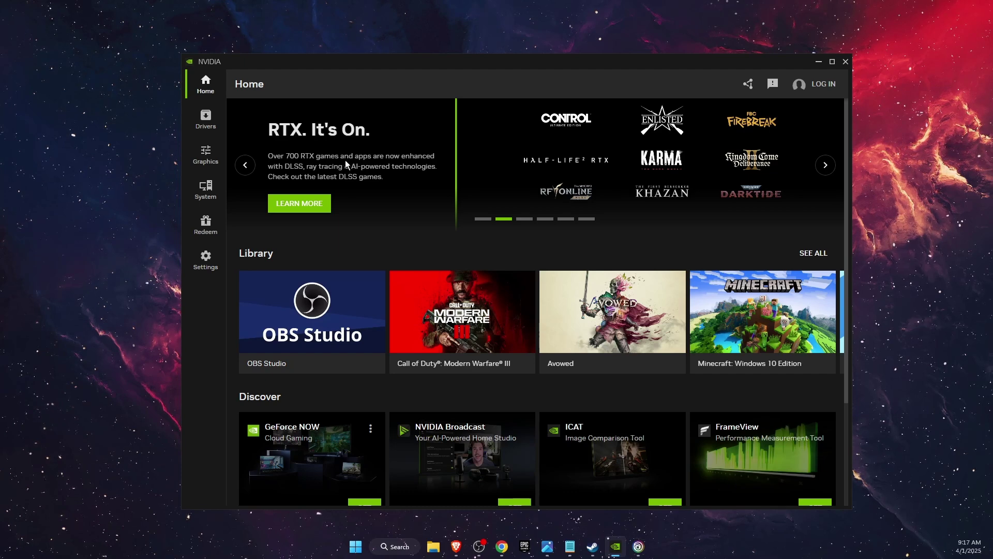
pyautogui.click(205, 124)
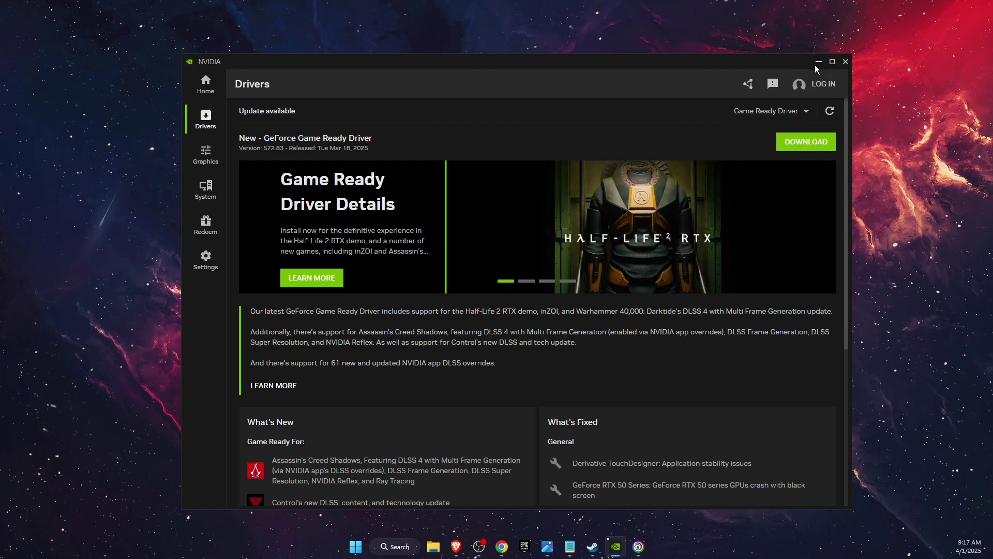
pyautogui.click(818, 62)
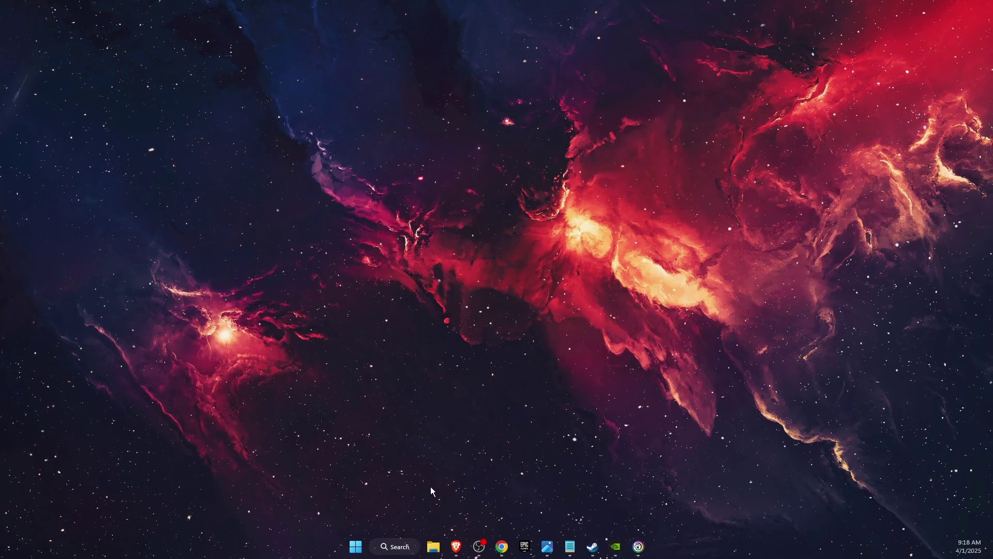
pyautogui.click(395, 546)
pyautogui.write('settings')
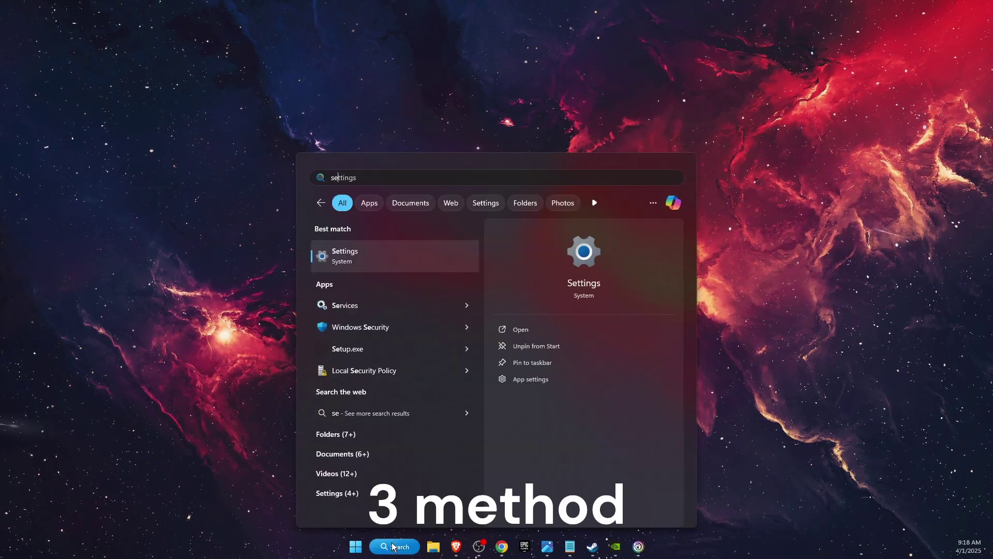
pyautogui.press('Return')
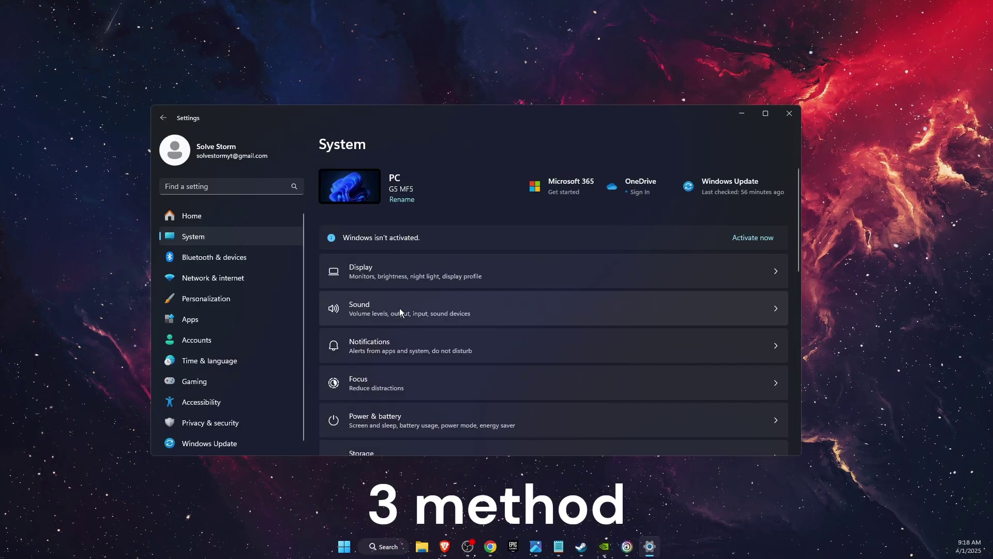
pyautogui.scroll(-2, 402, 392)
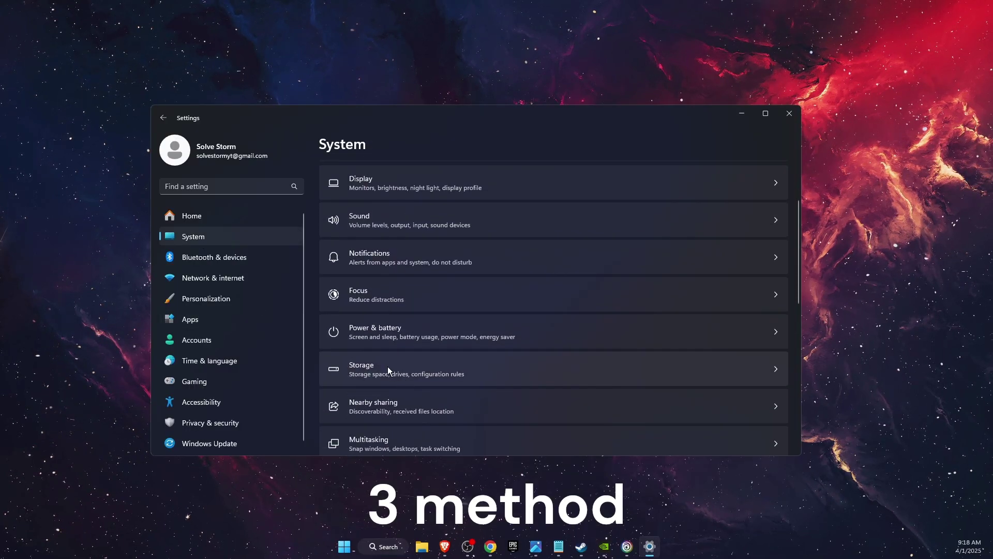
pyautogui.click(387, 367)
pyautogui.click(387, 303)
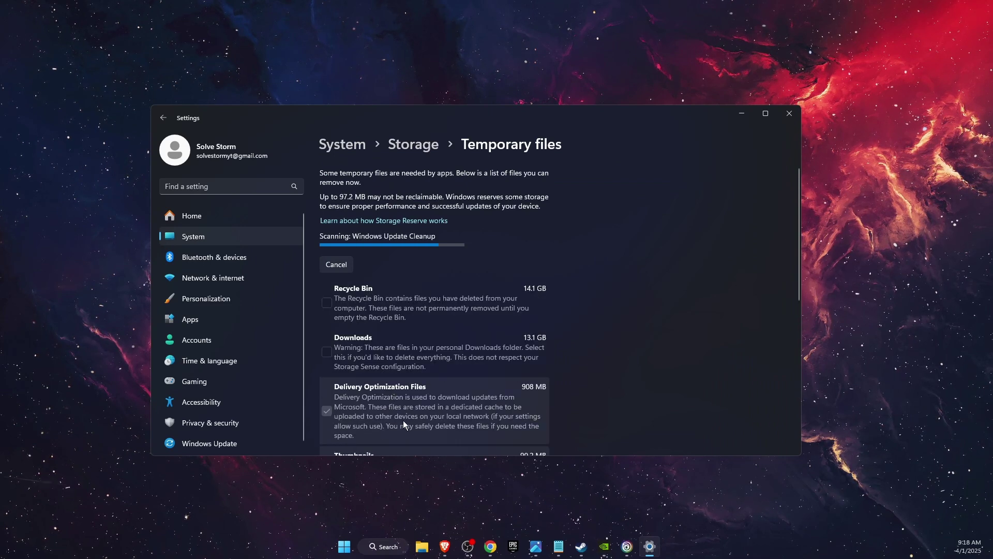
pyautogui.scroll(-3, 403, 401)
pyautogui.scroll(-1, 405, 343)
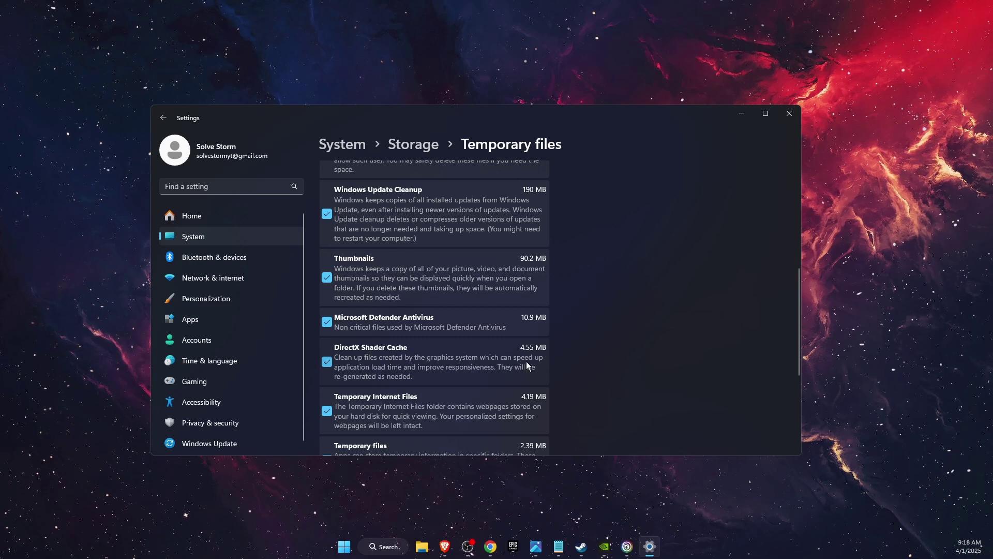
pyautogui.click(782, 119)
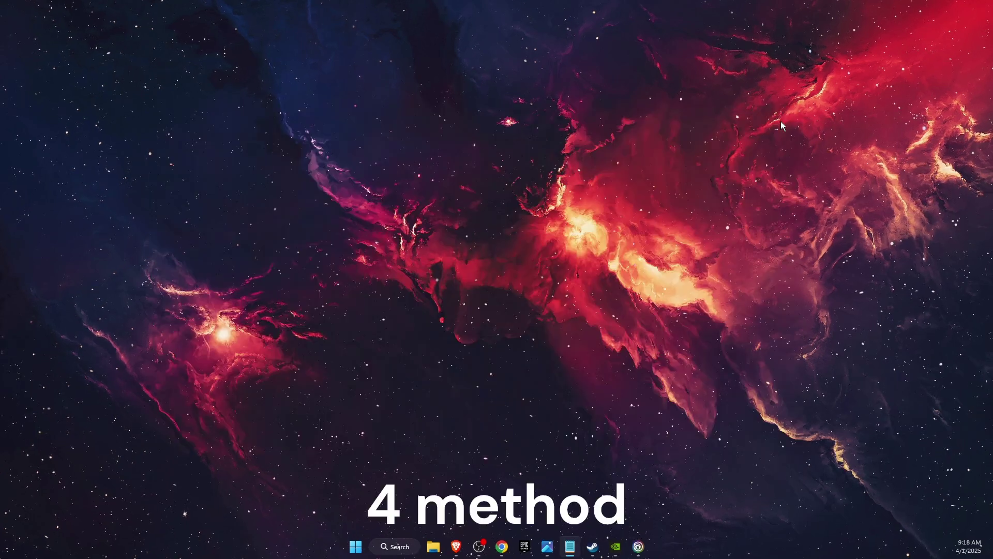
pyautogui.click(409, 545)
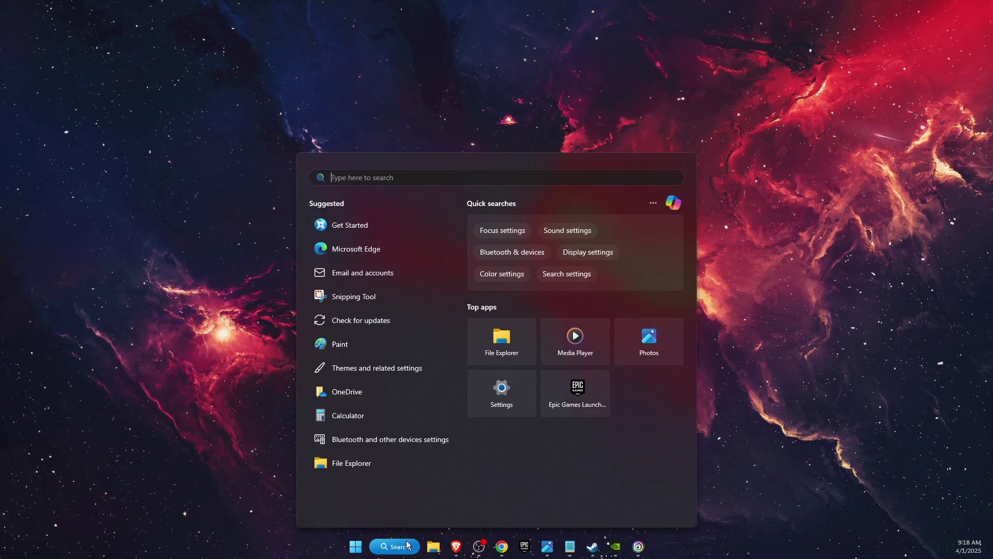
pyautogui.write('run')
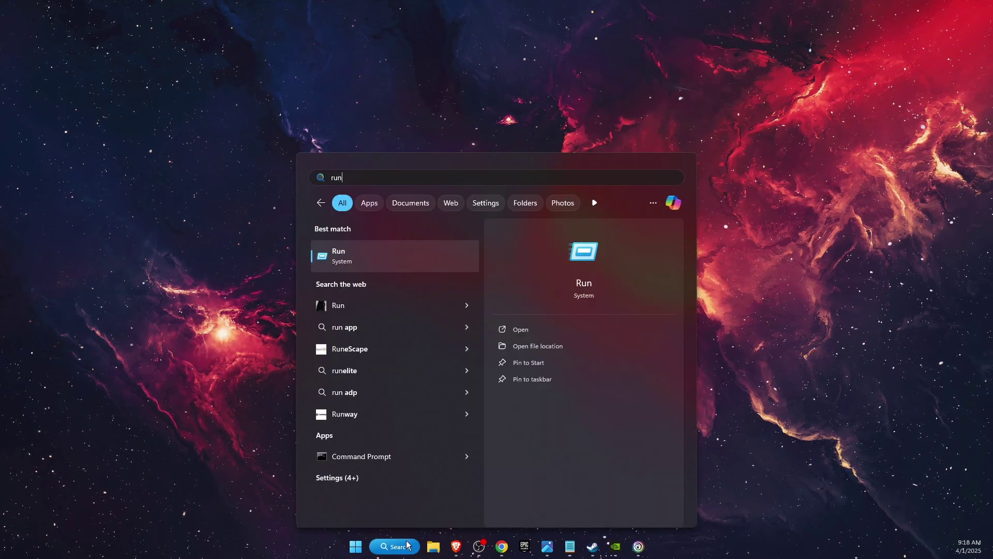
pyautogui.press('Return')
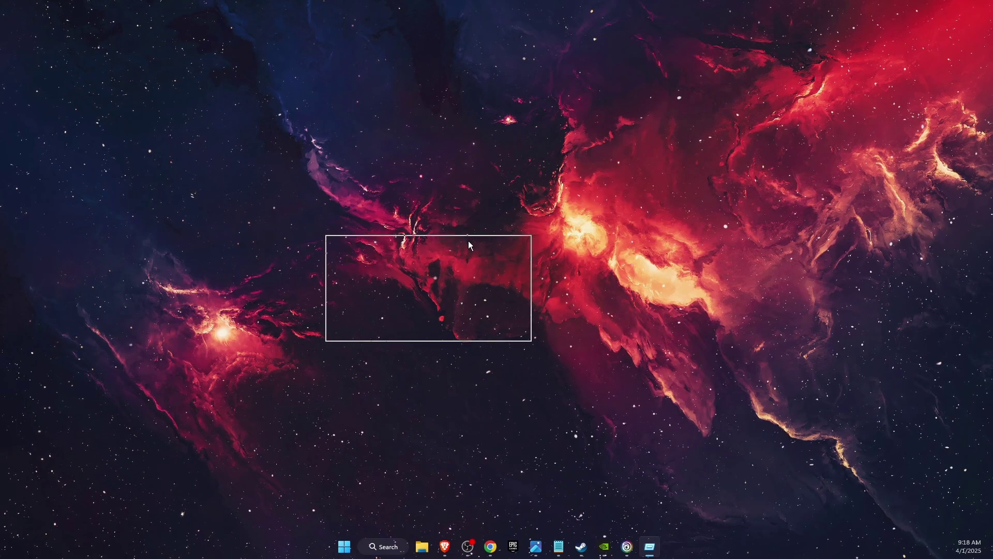
pyautogui.write('dxdiag')
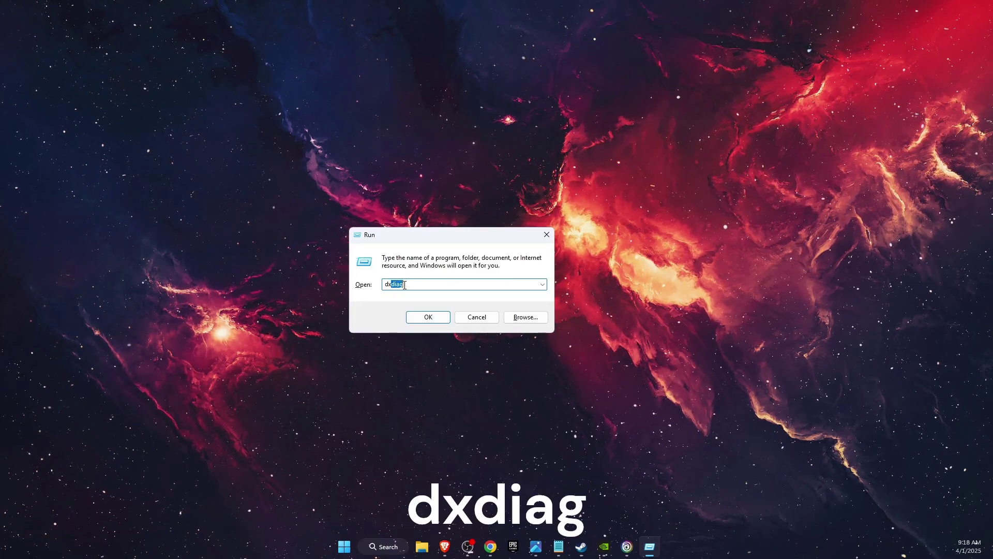
pyautogui.doubleClick(419, 285)
pyautogui.click(419, 285)
pyautogui.doubleClick(420, 285)
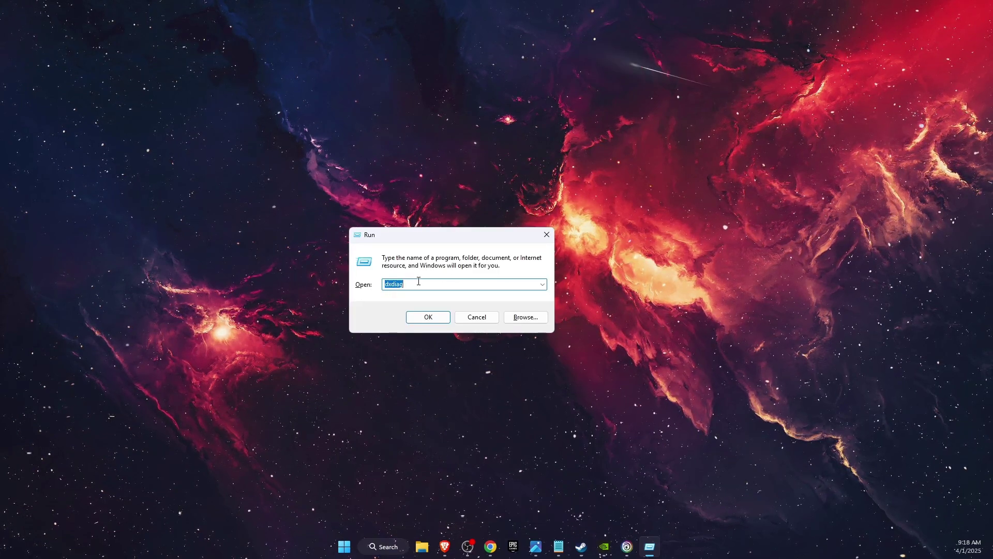
pyautogui.click(419, 284)
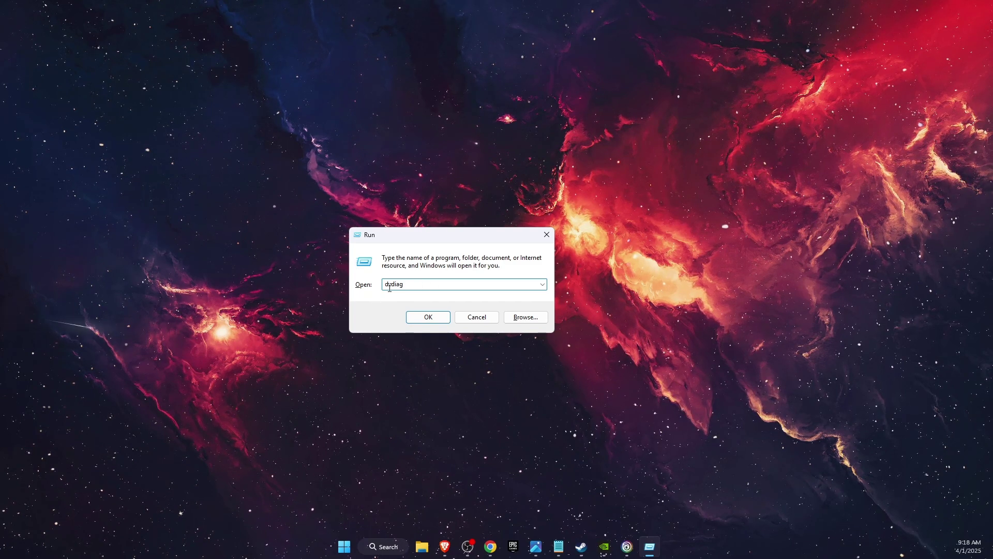
pyautogui.click(432, 321)
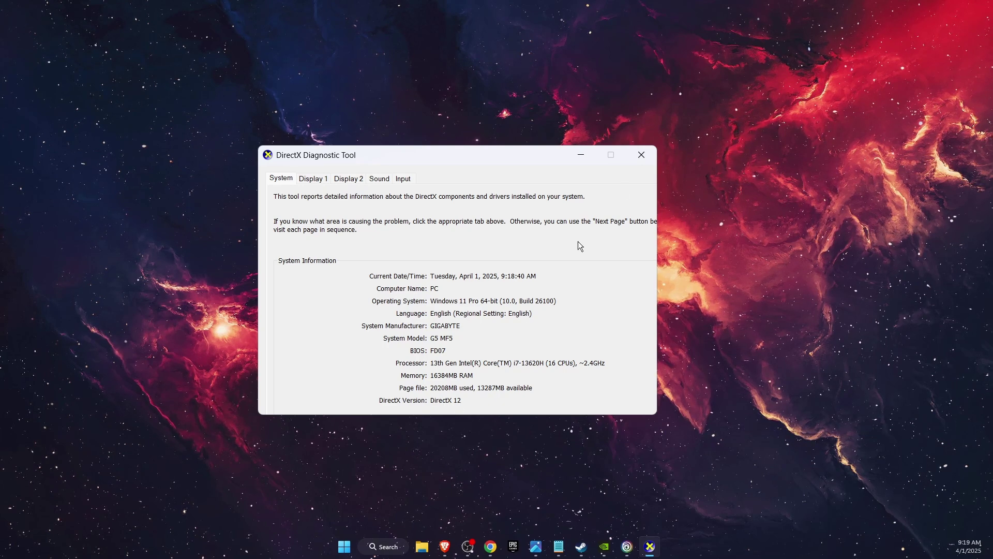
pyautogui.click(641, 161)
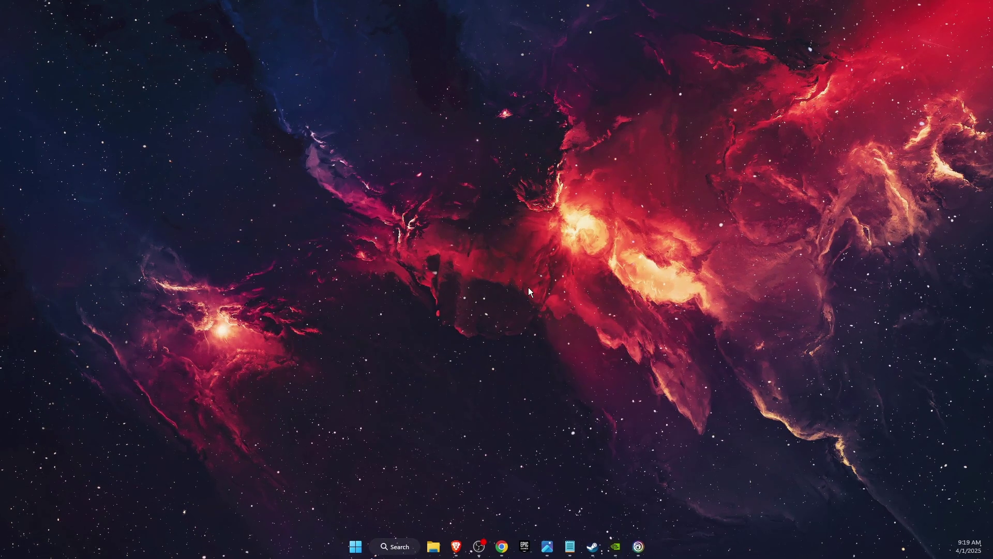
# Search 'ubi' and launch Ubisoft Connect as administrator from its result options
pyautogui.click(401, 547)
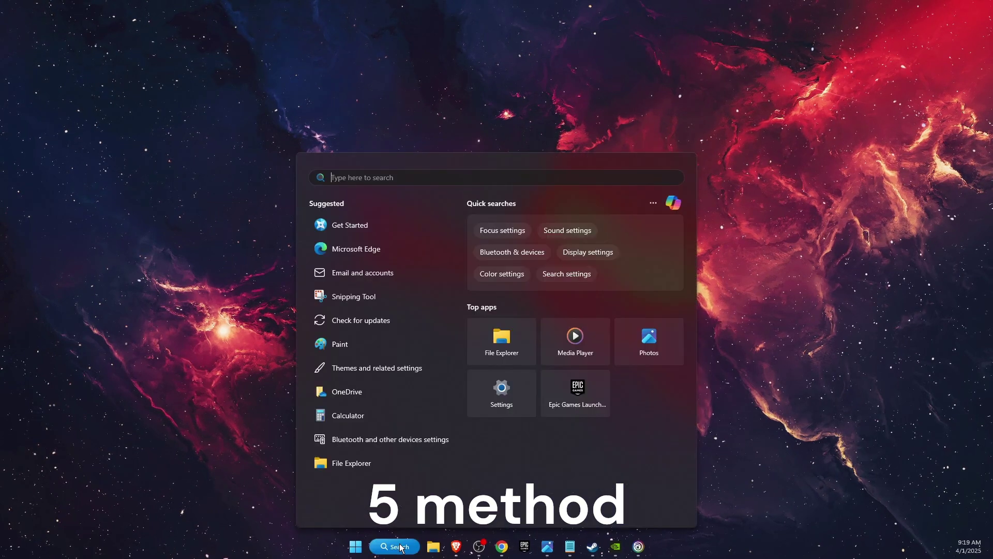
pyautogui.write('ubi')
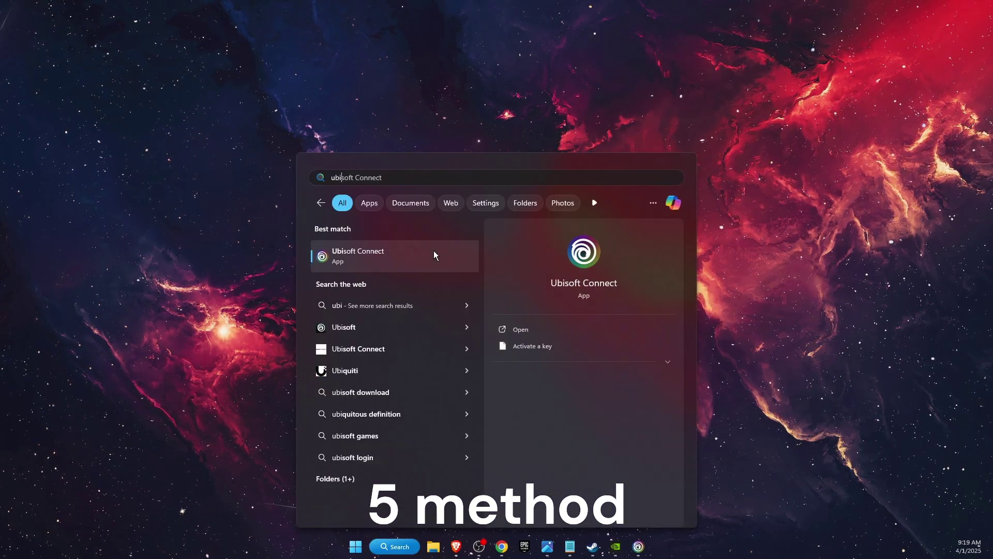
pyautogui.rightClick(434, 254)
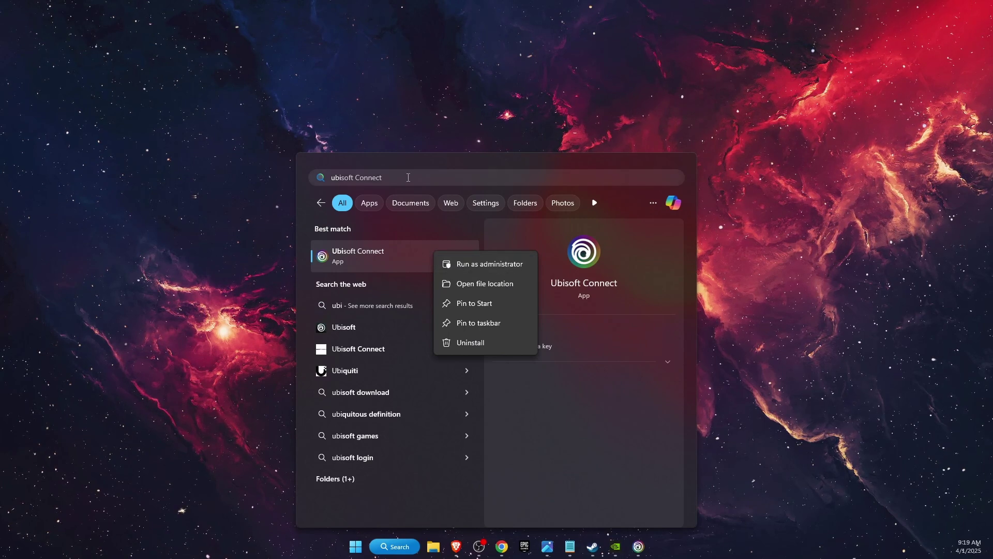
pyautogui.click(404, 176)
# Search 'stea' and launch Steam as administrator, then dismiss the search panel
pyautogui.hotkey('ctrl', 'a')
pyautogui.write('stea')
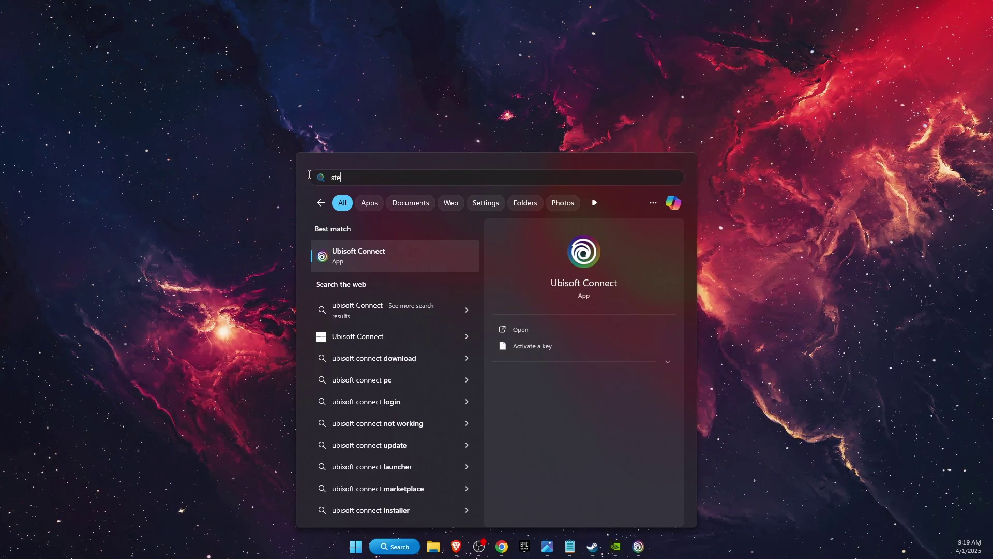
pyautogui.rightClick(372, 256)
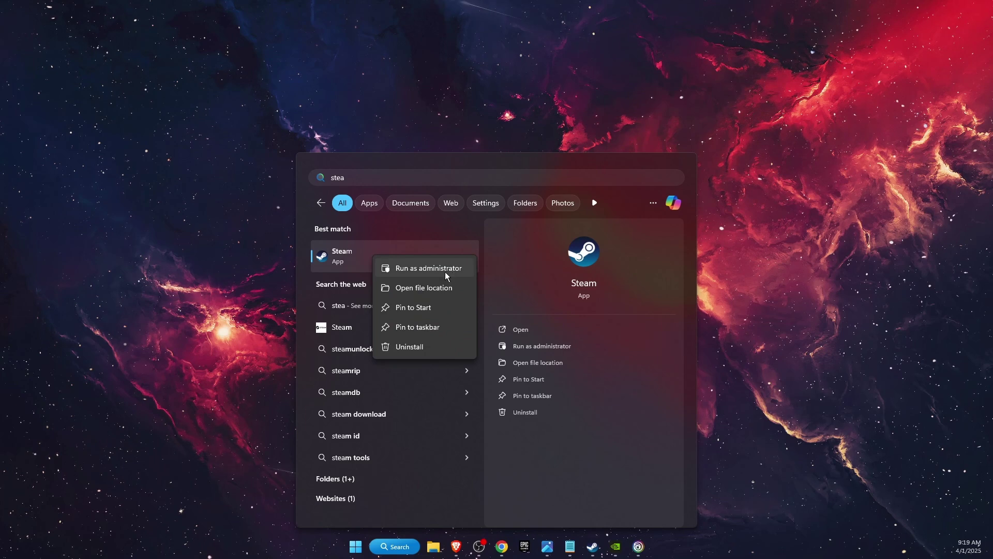
pyautogui.click(797, 330)
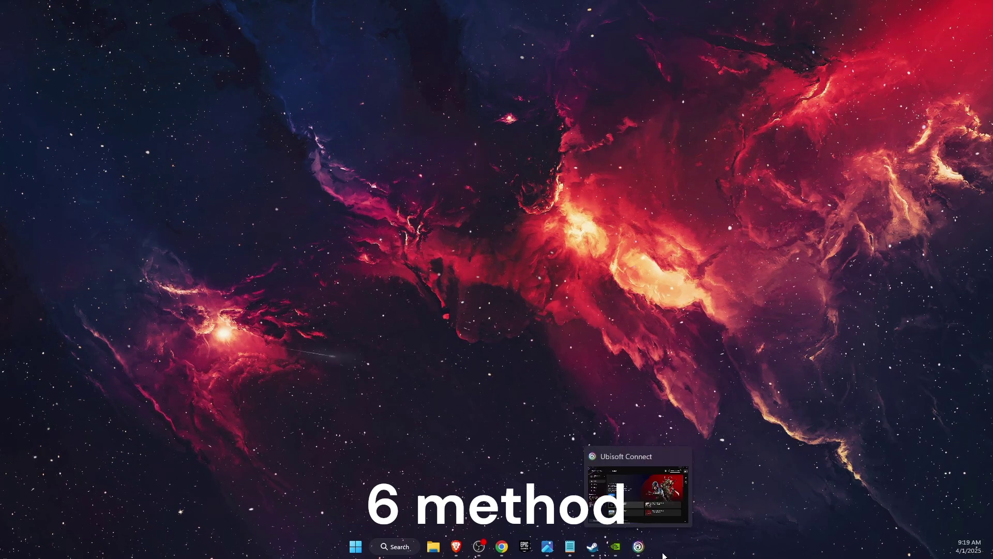
# In the Ubisoft Connect Library, open the properties of Assassin's Creed Odyssey
pyautogui.click(640, 545)
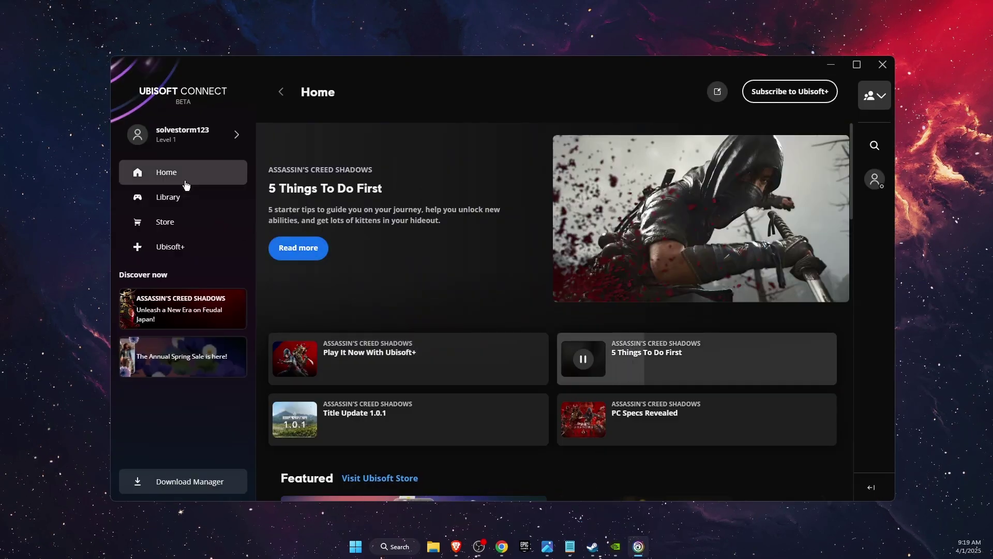
pyautogui.click(212, 202)
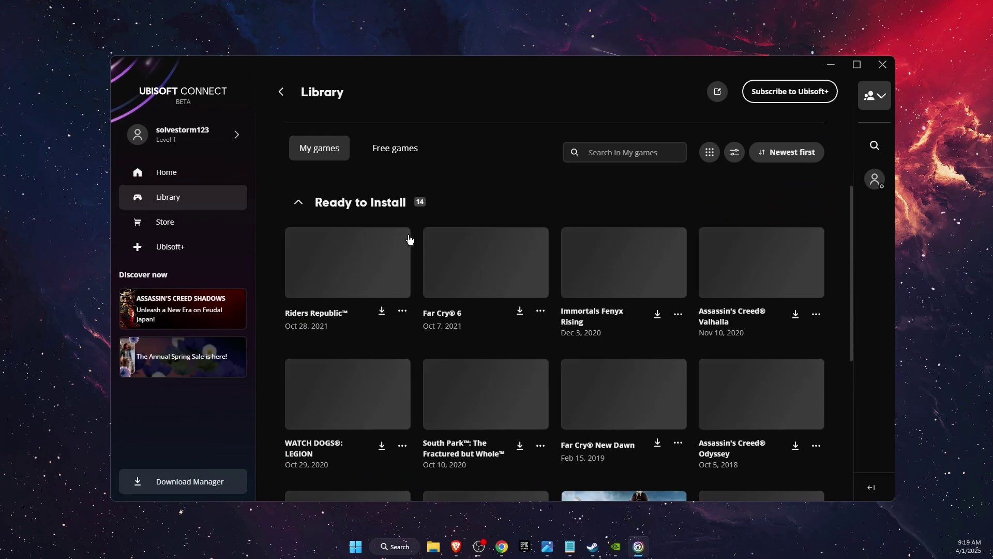
pyautogui.scroll(-3, 765, 465)
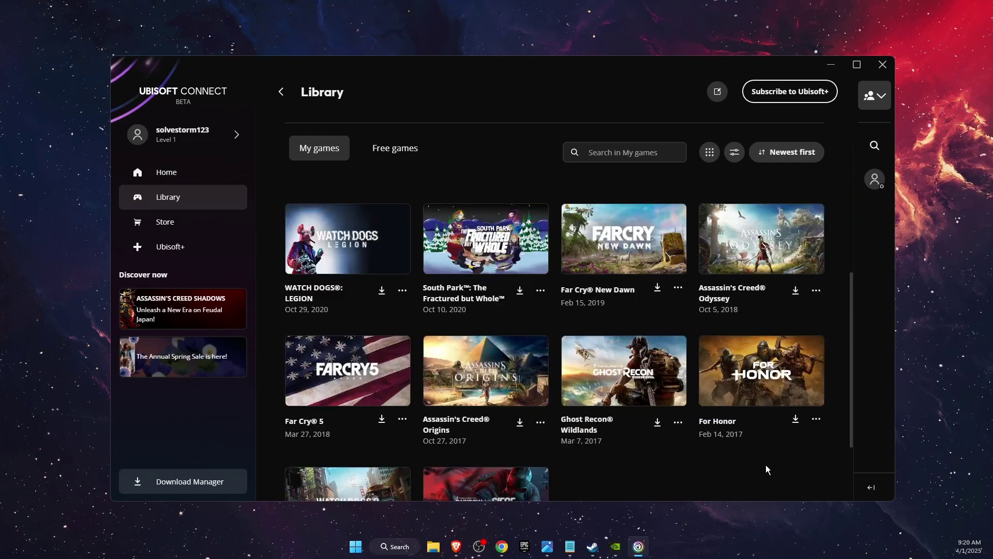
pyautogui.click(816, 291)
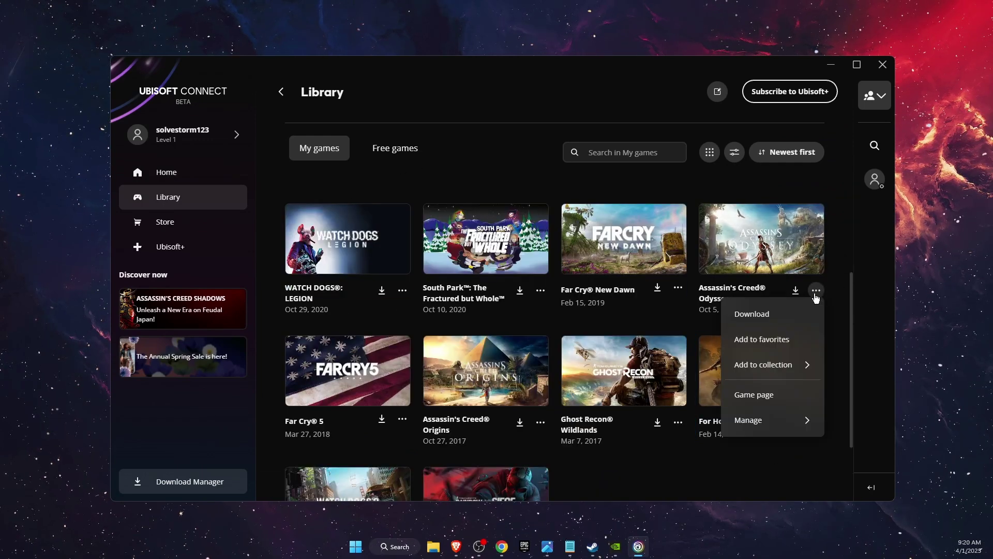
pyautogui.moveTo(757, 429)
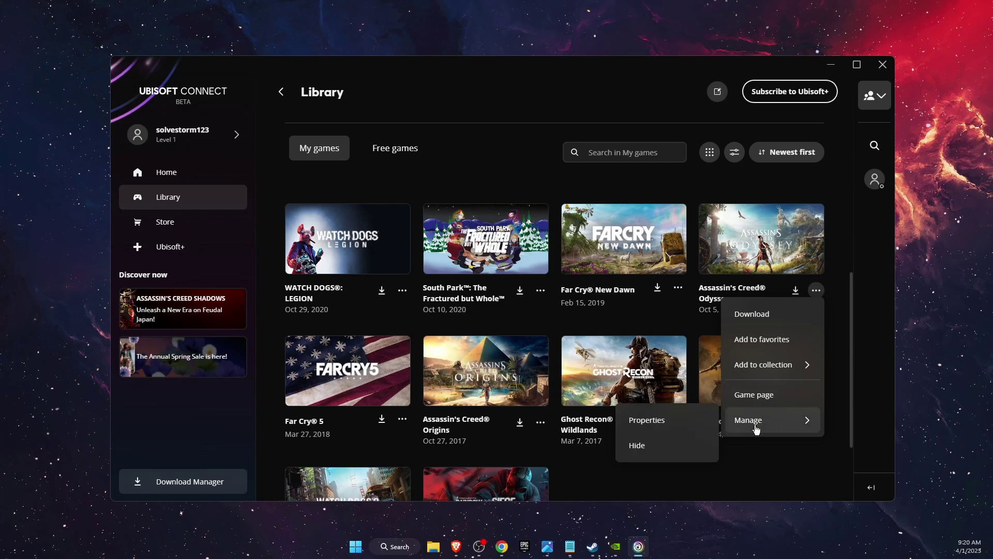
pyautogui.click(690, 420)
# Open the install folder from Installation, run ACShadows.exe as administrator, and close properties
pyautogui.click(282, 201)
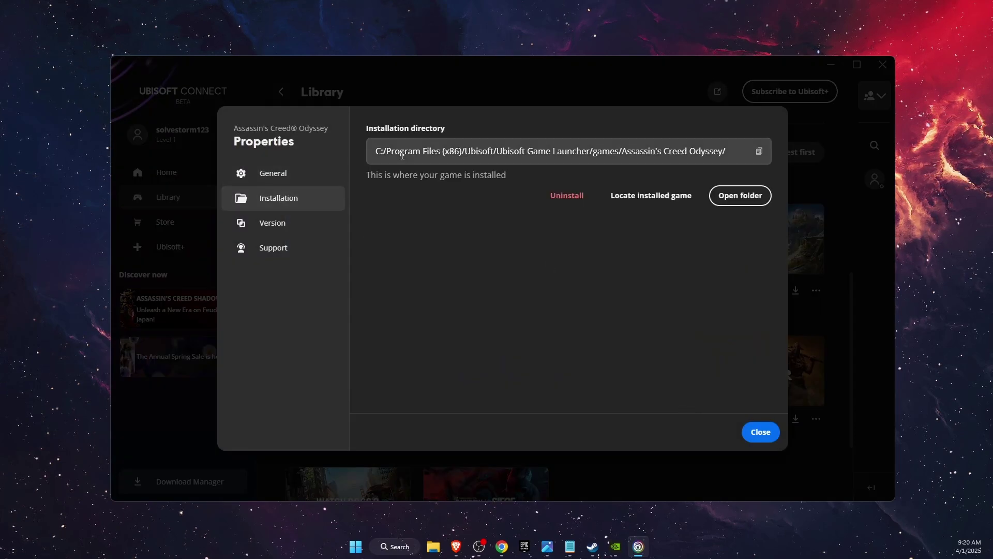
pyautogui.moveTo(400, 152); pyautogui.dragTo(732, 153)
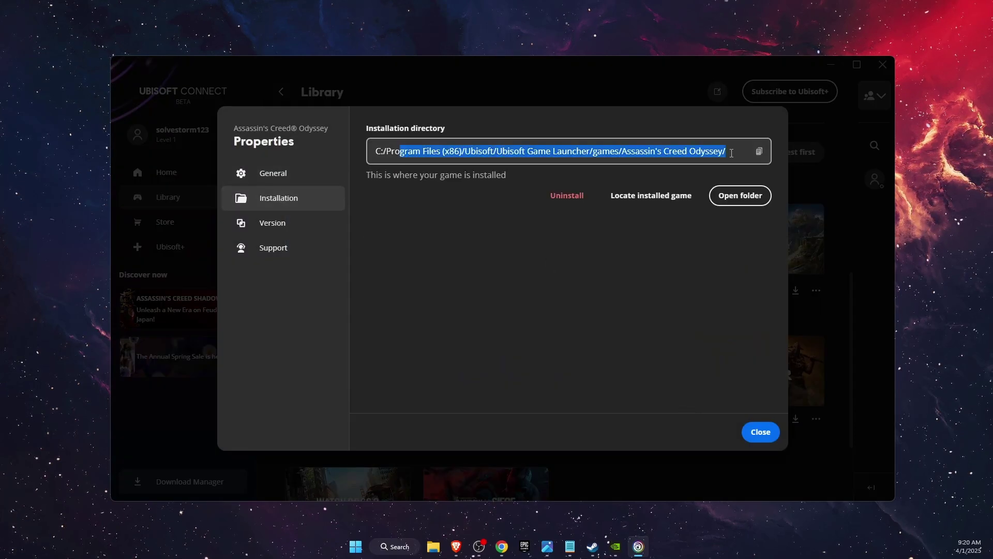
pyautogui.click(523, 144)
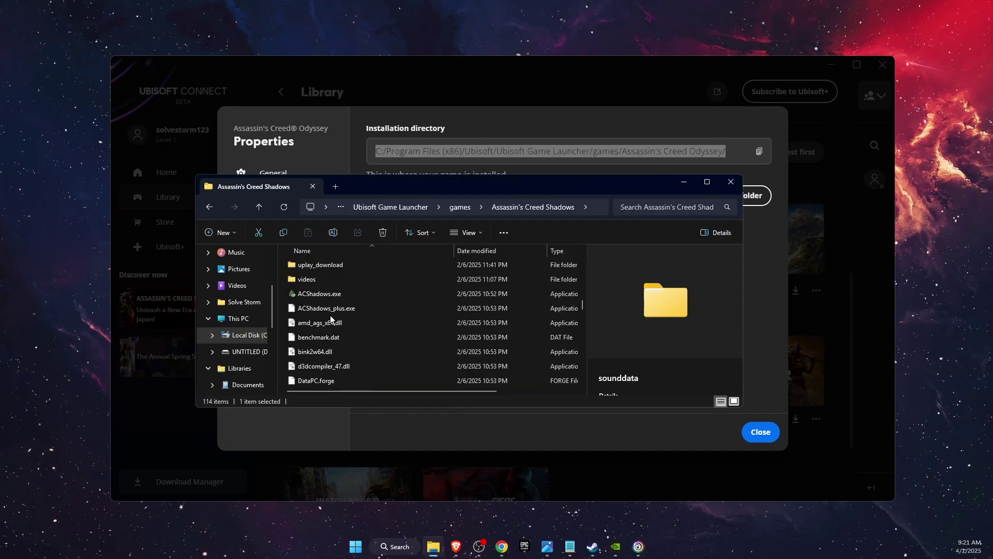
pyautogui.click(325, 295)
pyautogui.rightClick(325, 294)
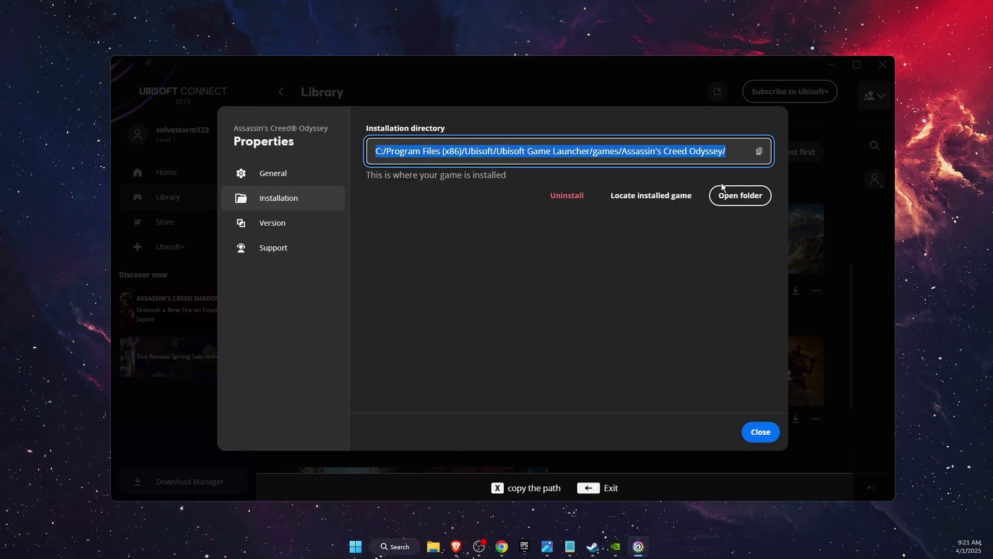
pyautogui.click(754, 437)
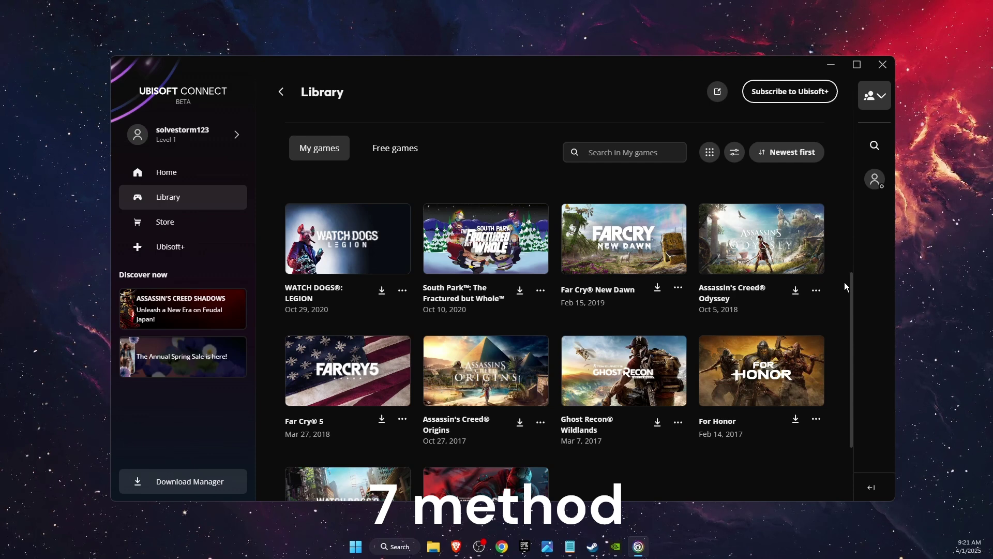
pyautogui.click(816, 291)
pyautogui.moveTo(732, 424)
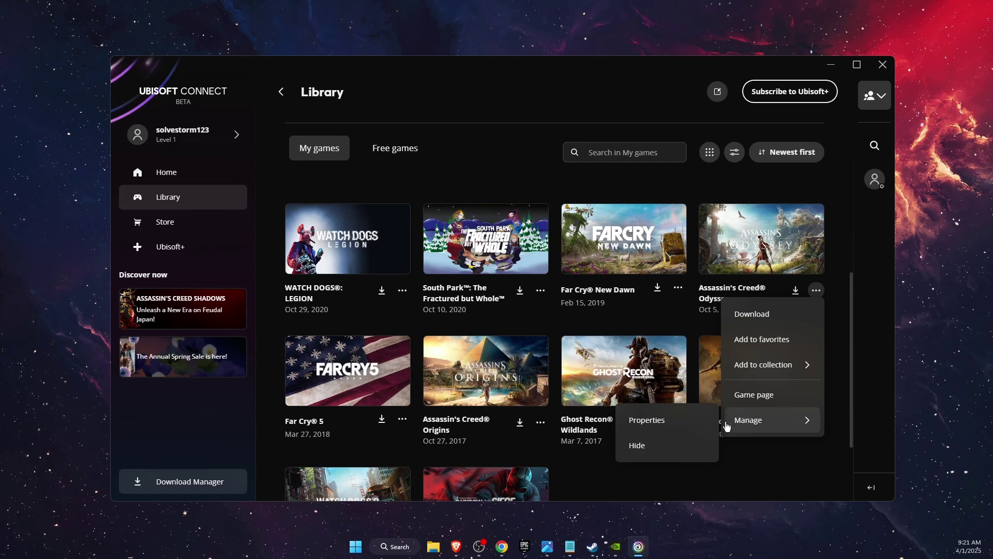
pyautogui.click(688, 424)
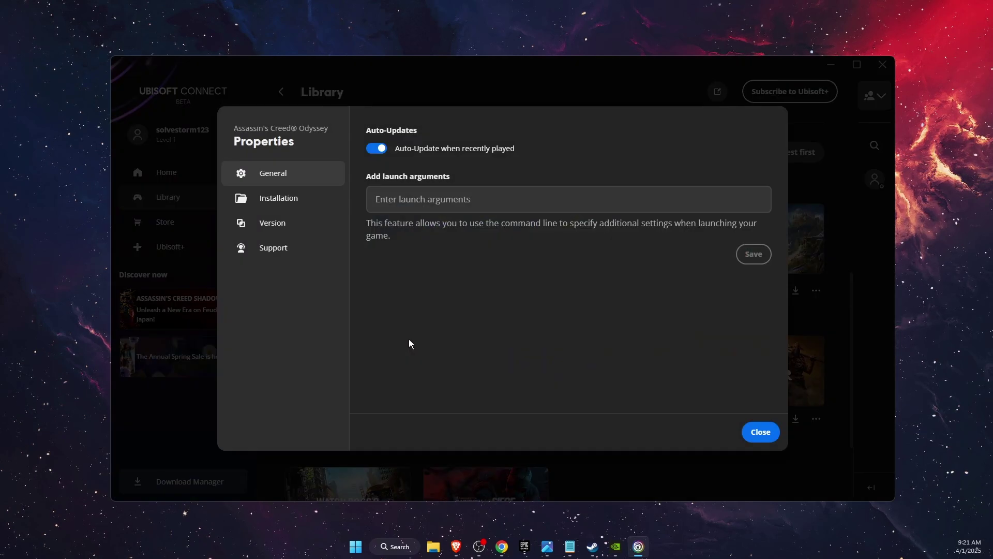
pyautogui.click(408, 207)
pyautogui.write('-dx1')
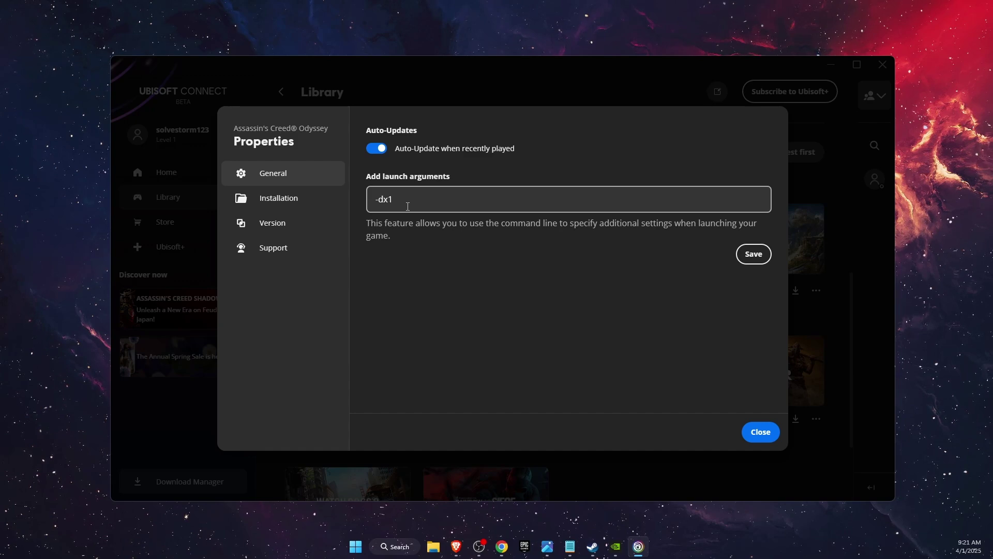
pyautogui.press('BackSpace')
pyautogui.press('BackSpace')
pyautogui.press('BackSpace')
pyautogui.press('BackSpace')
pyautogui.click(760, 432)
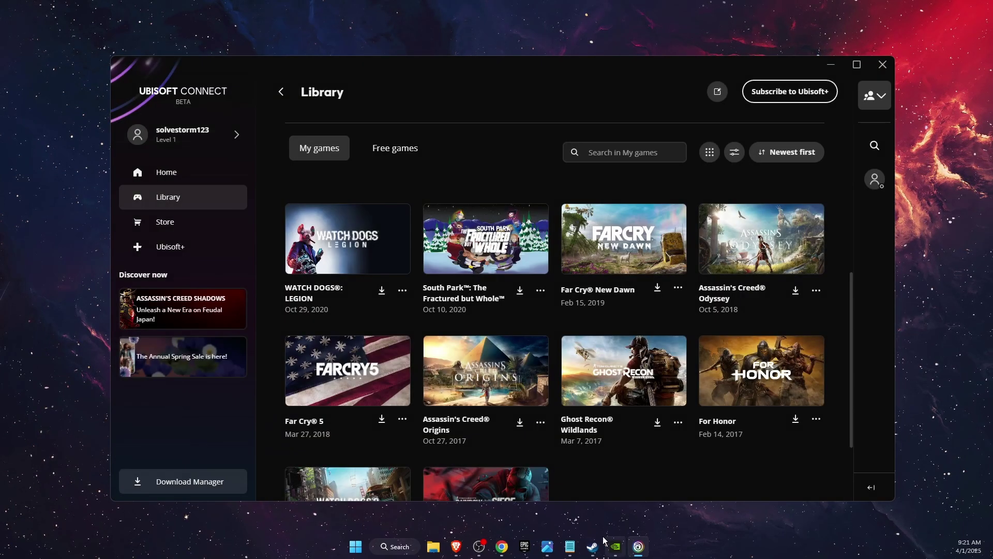
# Open Rainbow Six Siege's Steam properties and check the General launch options field
pyautogui.click(593, 546)
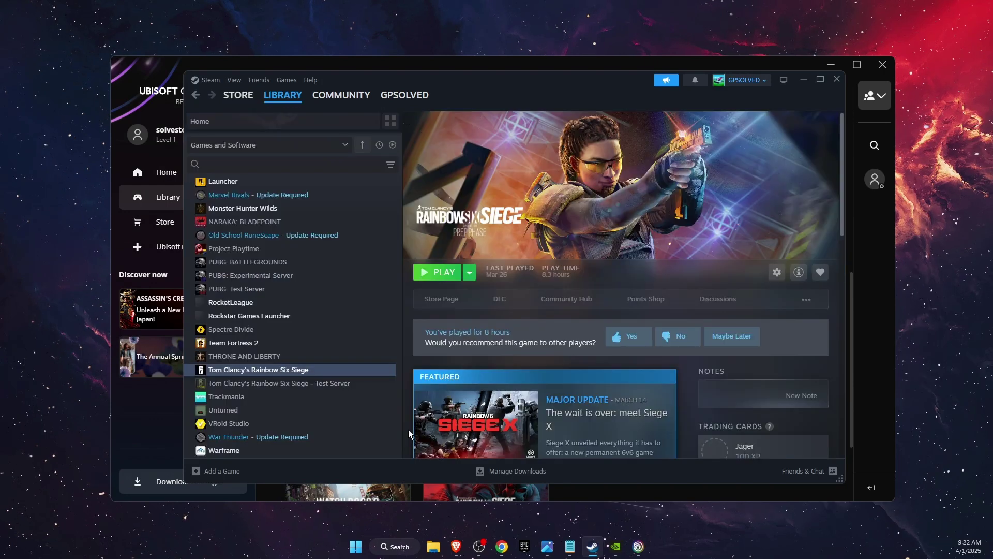
pyautogui.rightClick(272, 375)
pyautogui.click(304, 453)
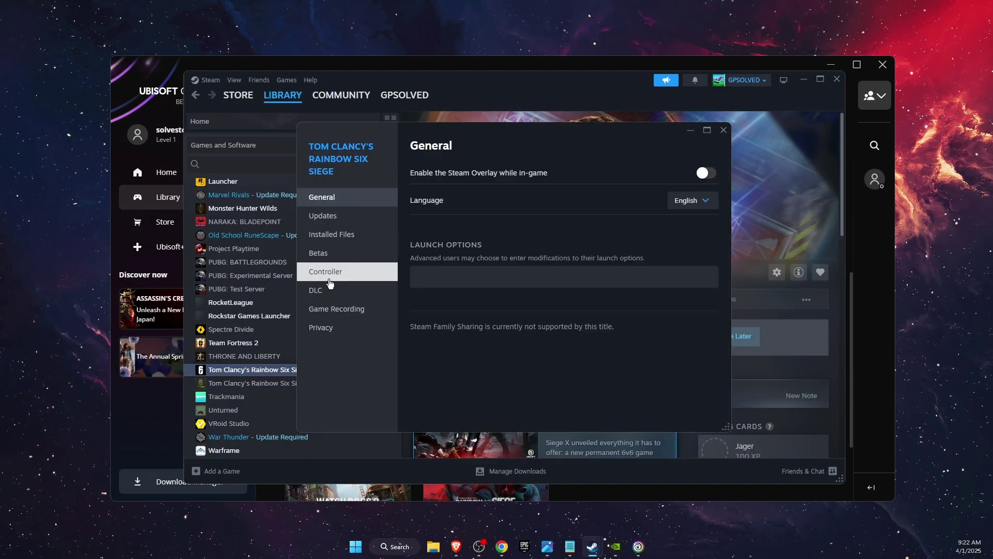
pyautogui.click(486, 276)
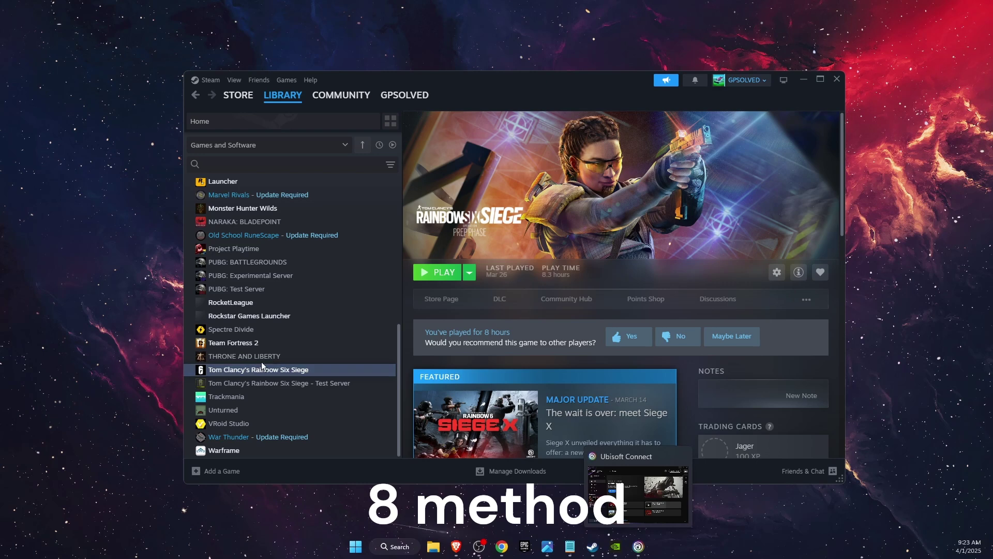
# Reopen Rainbow Six Siege properties on Installed Files, showing the 51.39 GB installation
pyautogui.rightClick(280, 374)
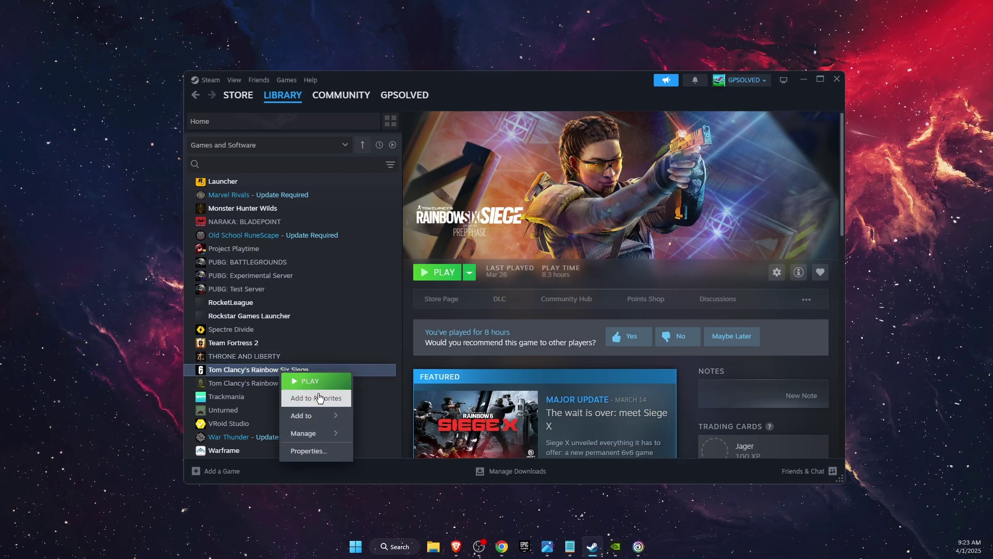
pyautogui.click(314, 451)
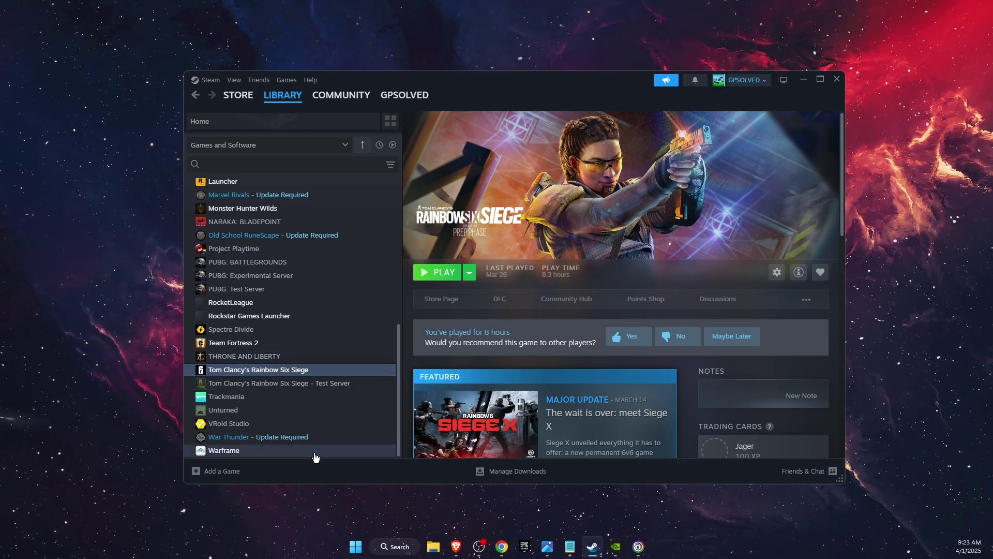
pyautogui.click(347, 233)
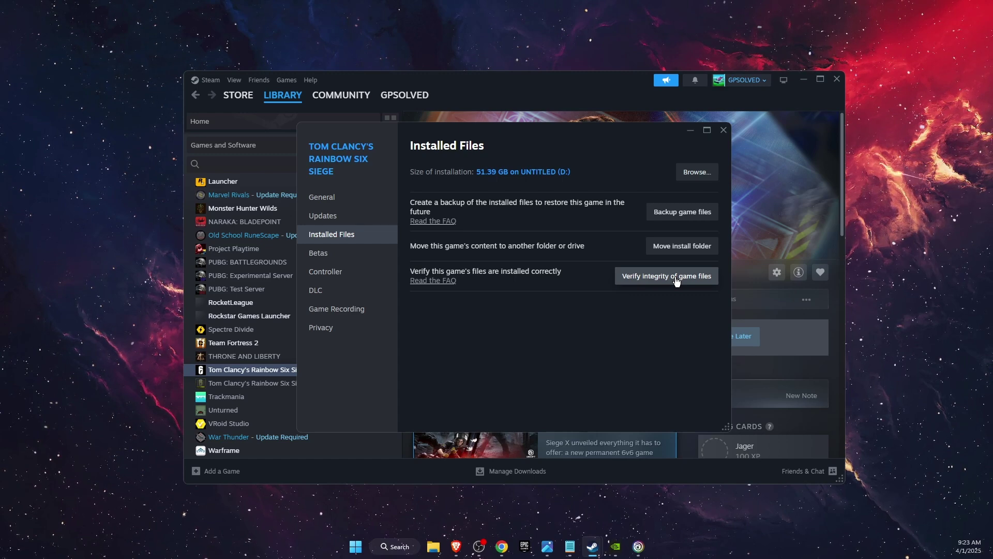
# Close the Steam properties, minimize Steam, and open Control Panel's main view
pyautogui.click(724, 130)
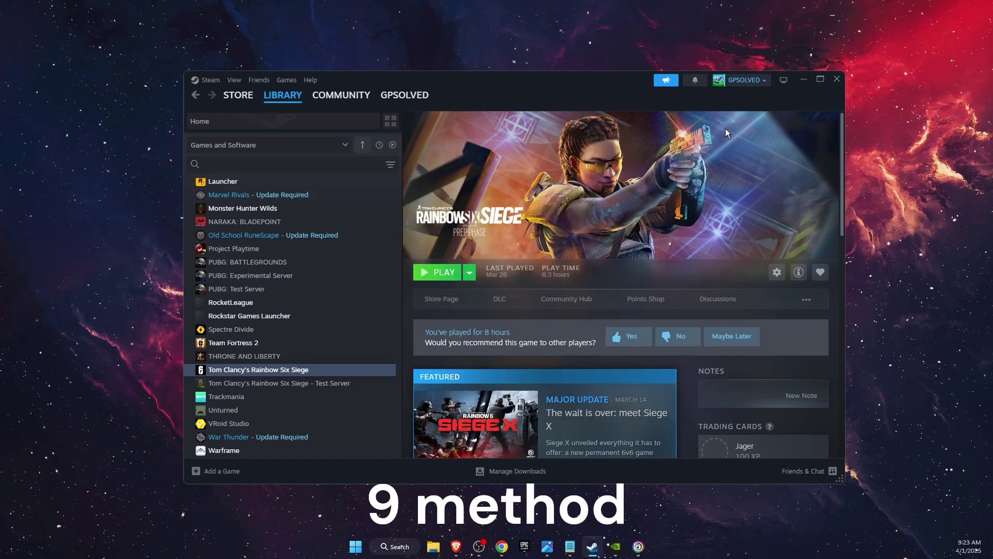
pyautogui.click(801, 80)
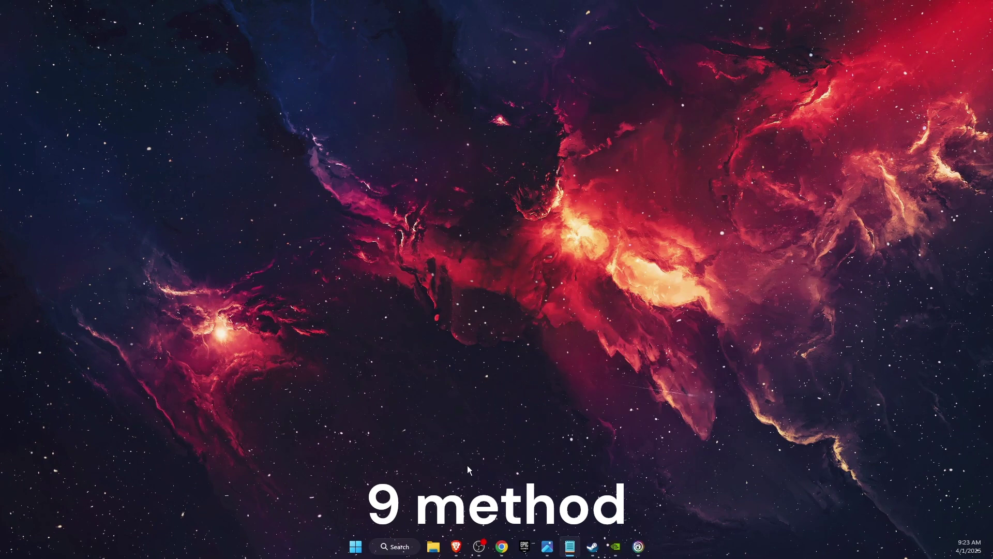
pyautogui.click(414, 545)
pyautogui.write('contro')
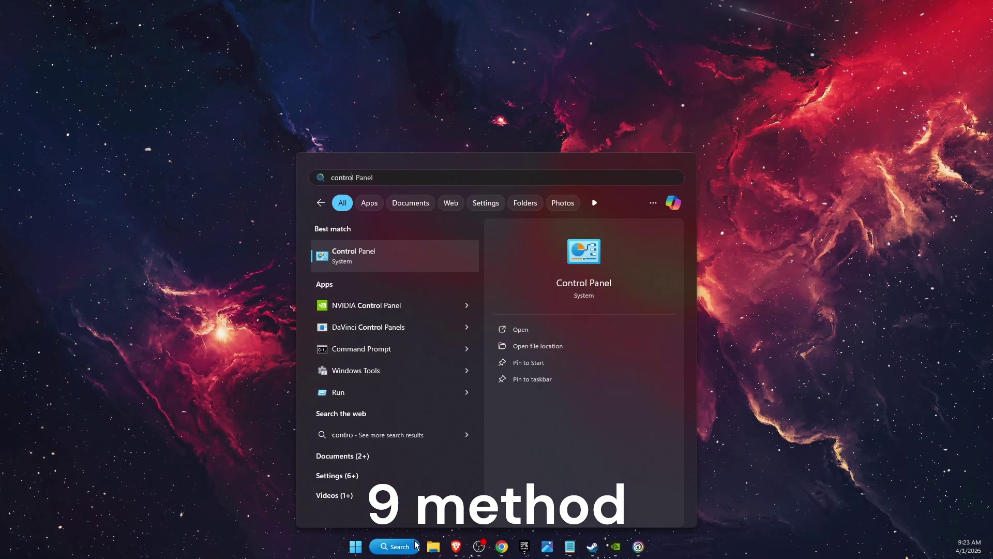
pyautogui.press('Return')
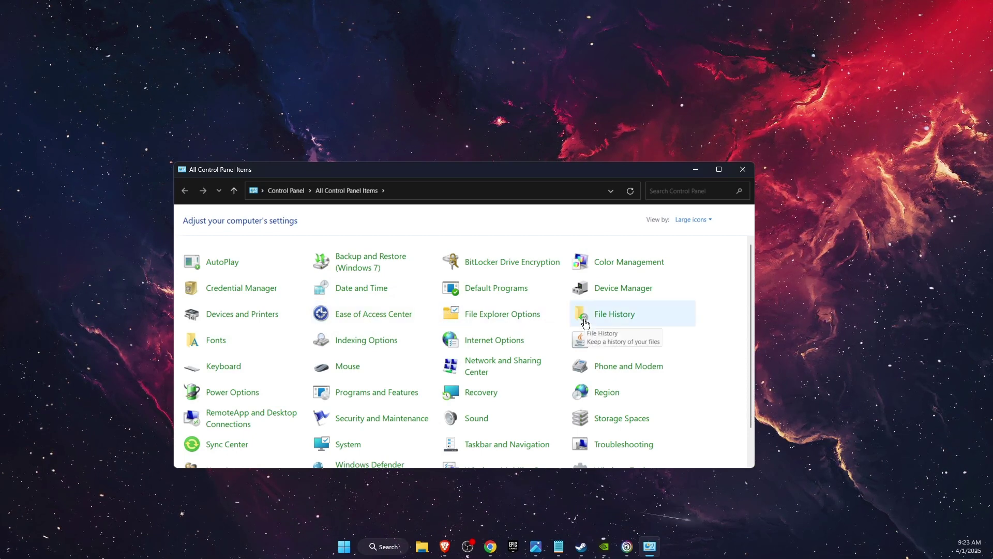
pyautogui.hotkey('alt', 'Up')
# Keep View by Category and review Power Options with the Balanced plan, then close it
pyautogui.click(623, 220)
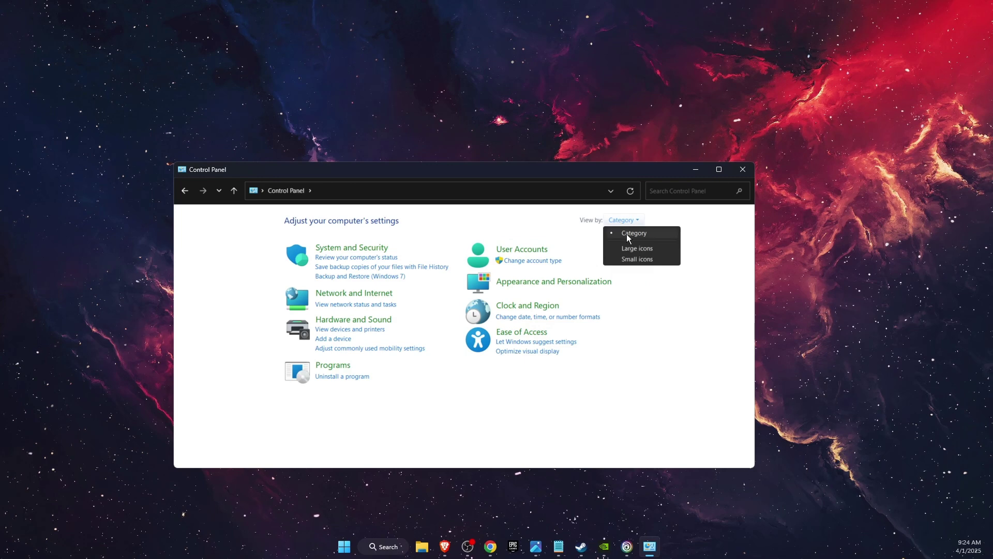
pyautogui.click(627, 234)
pyautogui.click(354, 319)
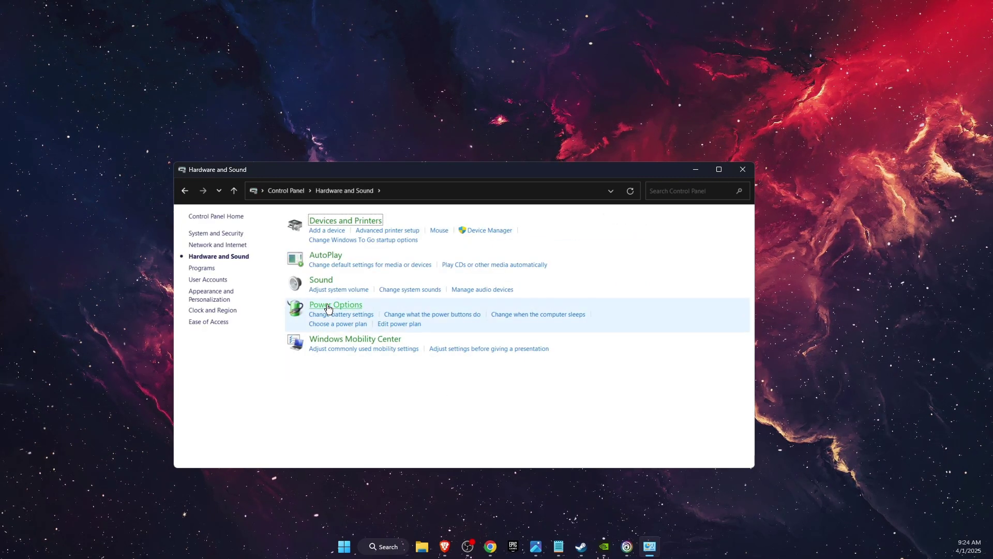
pyautogui.click(345, 310)
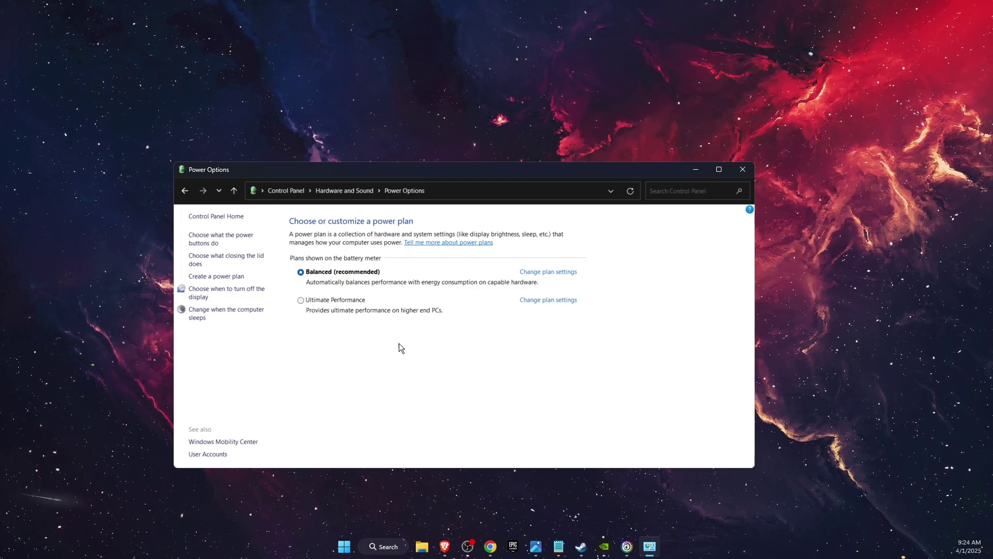
pyautogui.click(742, 169)
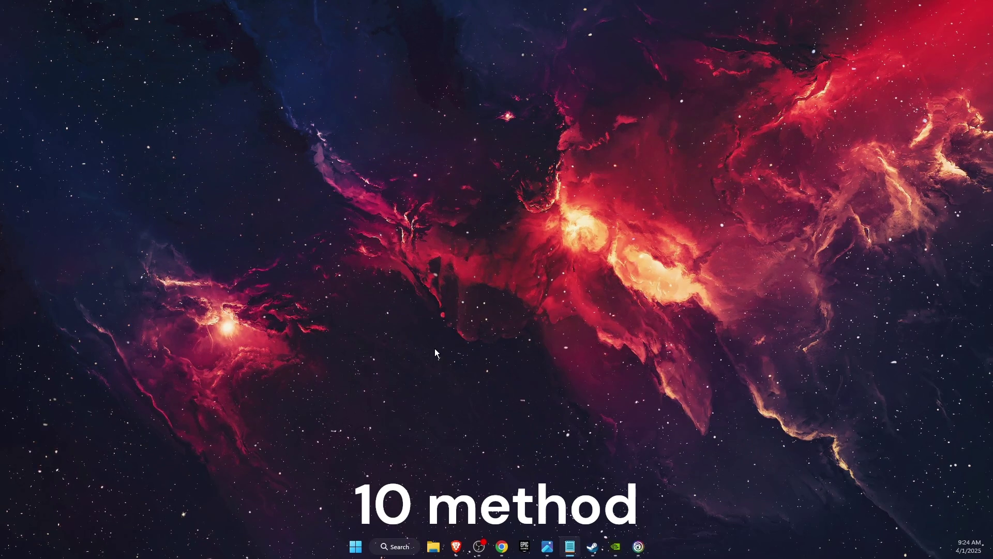
# Set Euro Truck Simulator 2 to High Performance (NVIDIA GeForce RTX 4050 Laptop GPU) in Graphics settings and close Settings
pyautogui.click(396, 547)
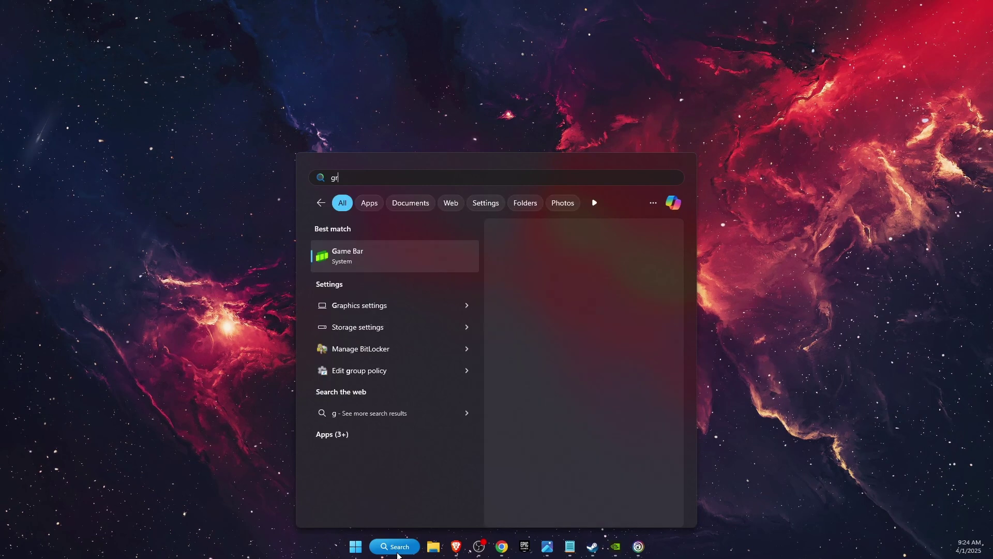
pyautogui.write('aphics settings')
pyautogui.press('Return')
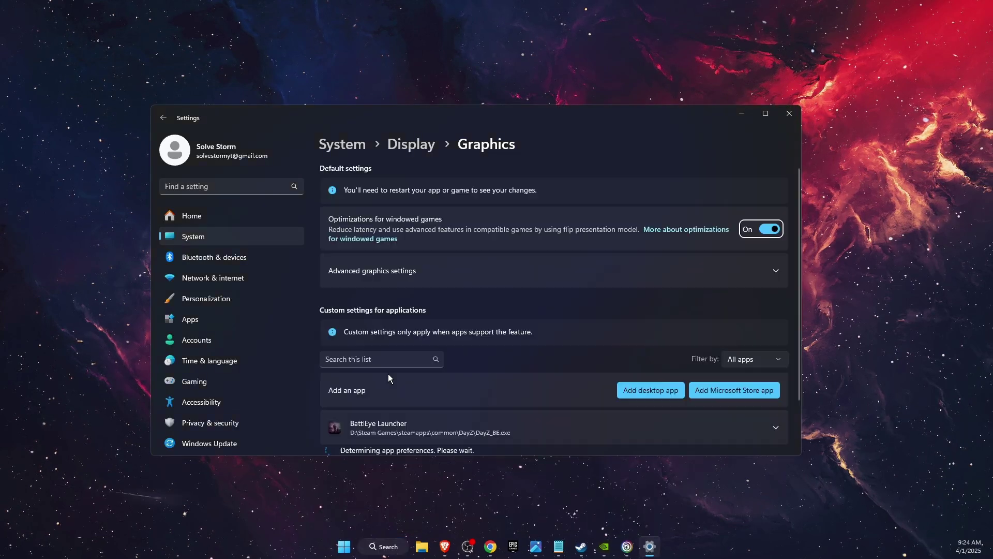
pyautogui.scroll(-4, 521, 301)
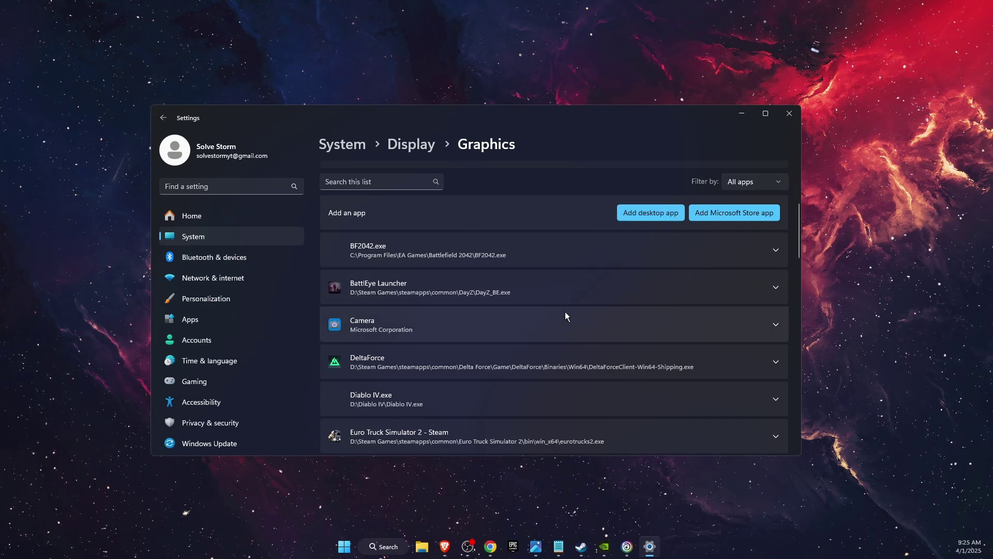
pyautogui.scroll(-3, 565, 311)
pyautogui.click(520, 311)
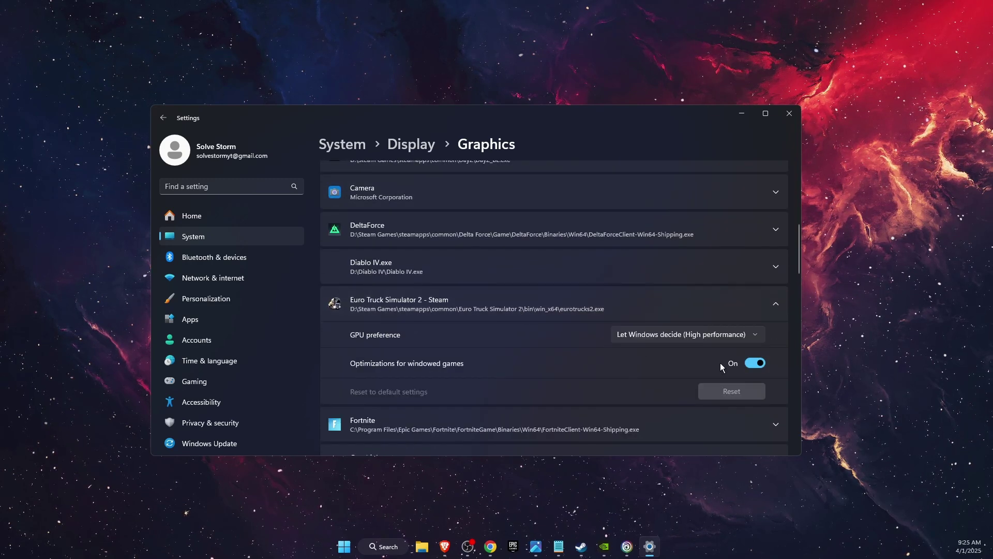
pyautogui.click(715, 335)
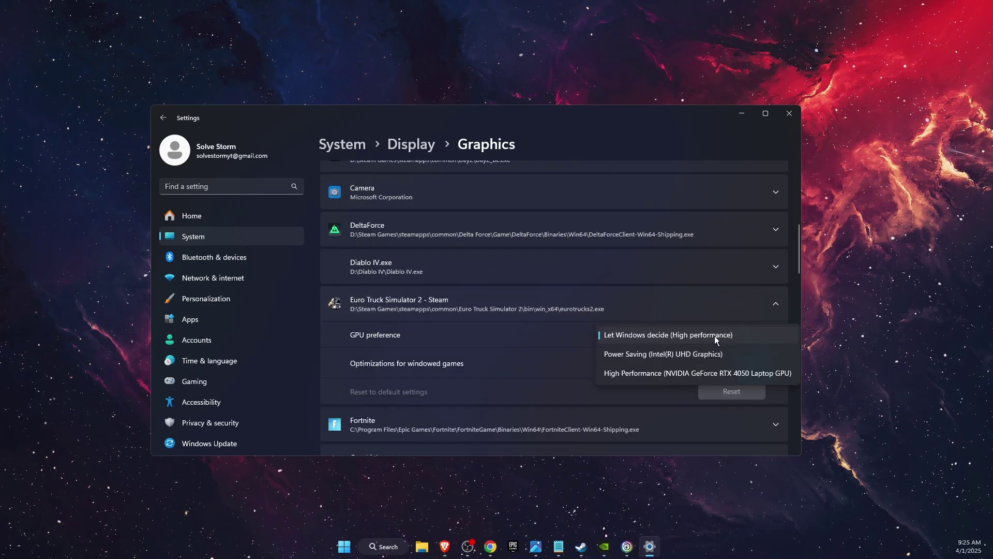
pyautogui.click(715, 373)
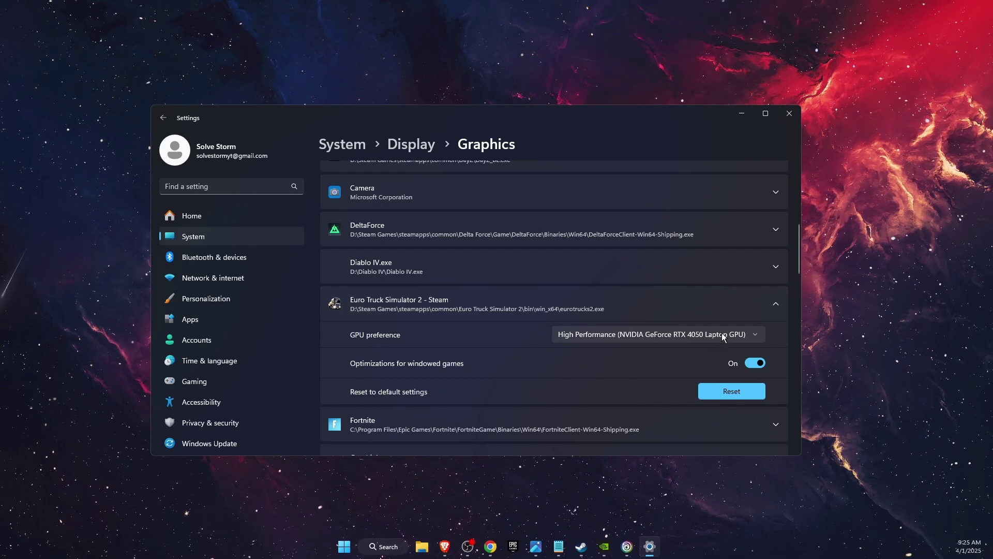
pyautogui.click(790, 113)
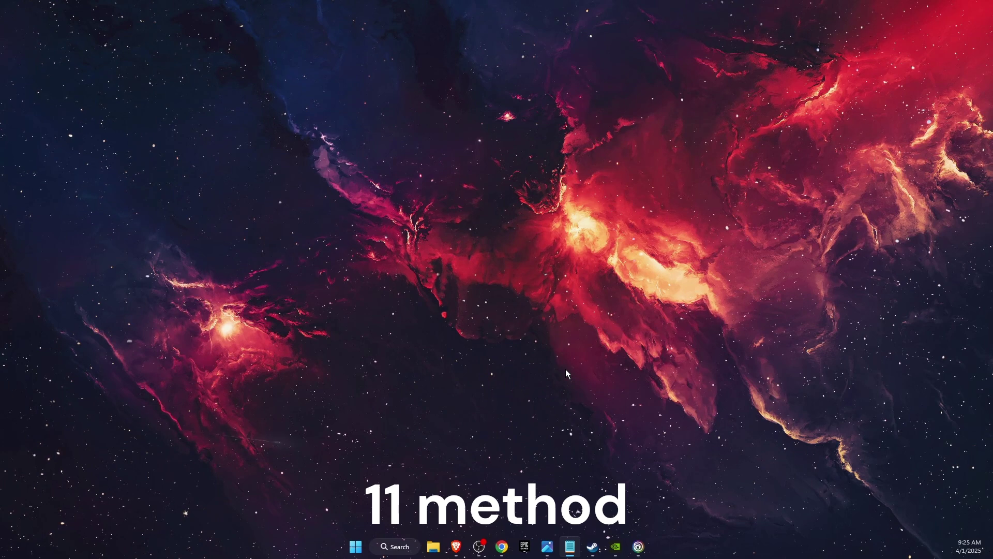
pyautogui.click(394, 546)
pyautogui.write('dis')
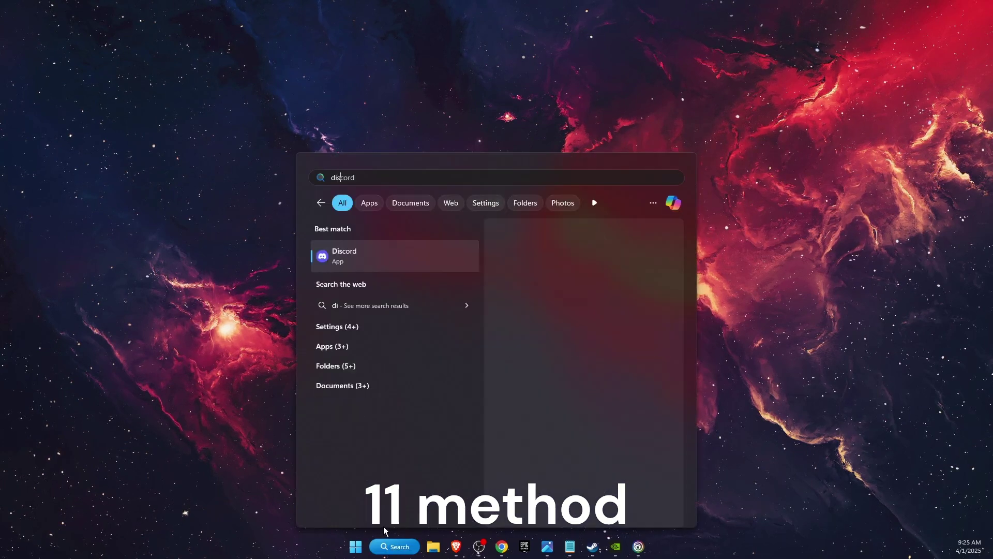
pyautogui.write('c')
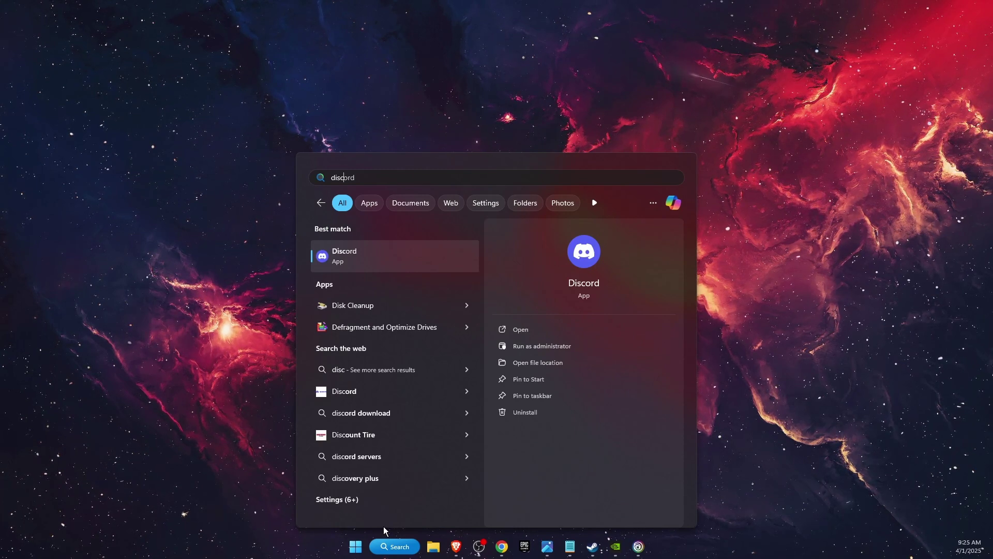
pyautogui.press('BackSpace')
pyautogui.press('BackSpace')
pyautogui.press('BackSpace')
pyautogui.press('BackSpace')
pyautogui.write('msi')
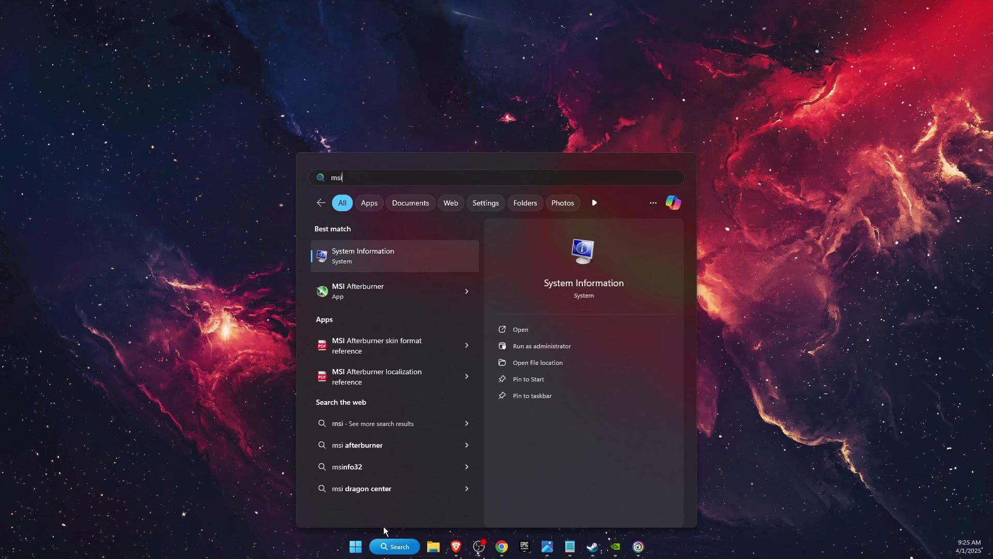
pyautogui.press('Down')
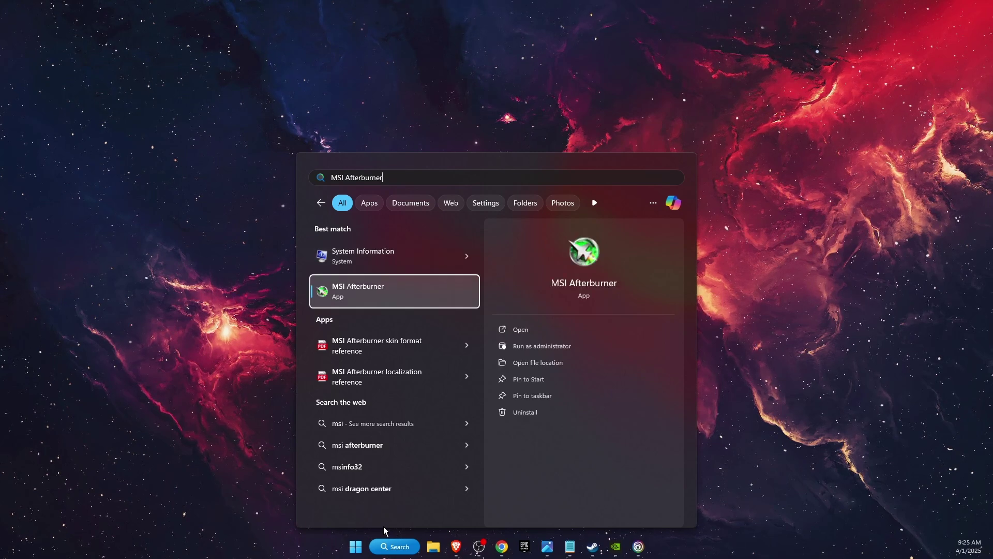
pyautogui.press('BackSpace')
pyautogui.press('BackSpace')
pyautogui.press('BackSpace')
pyautogui.press('BackSpace')
pyautogui.press('BackSpace')
pyautogui.press('BackSpace')
pyautogui.press('BackSpace')
pyautogui.press('BackSpace')
pyautogui.press('BackSpace')
pyautogui.press('BackSpace')
pyautogui.press('BackSpace')
pyautogui.press('BackSpace')
pyautogui.press('BackSpace')
pyautogui.press('BackSpace')
pyautogui.press('BackSpace')
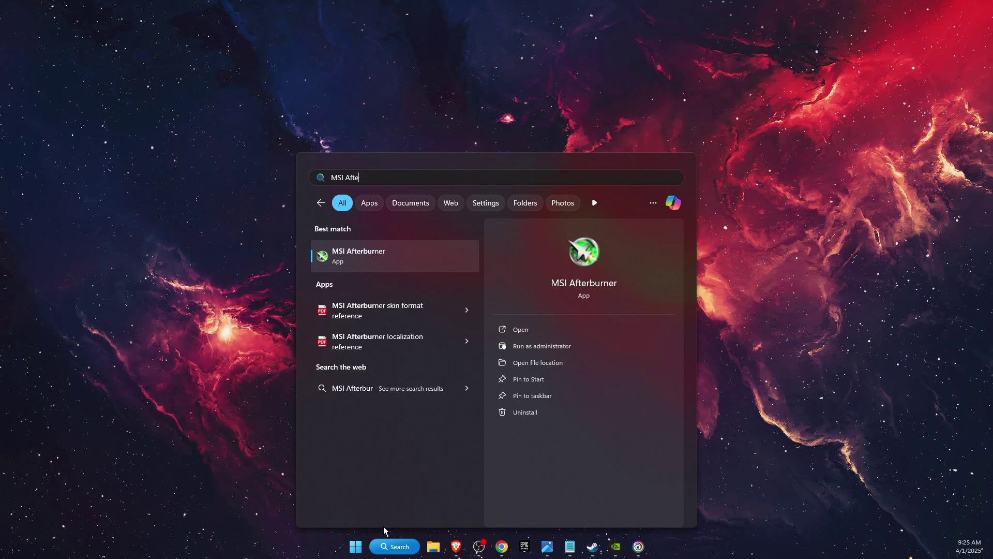
pyautogui.click(475, 132)
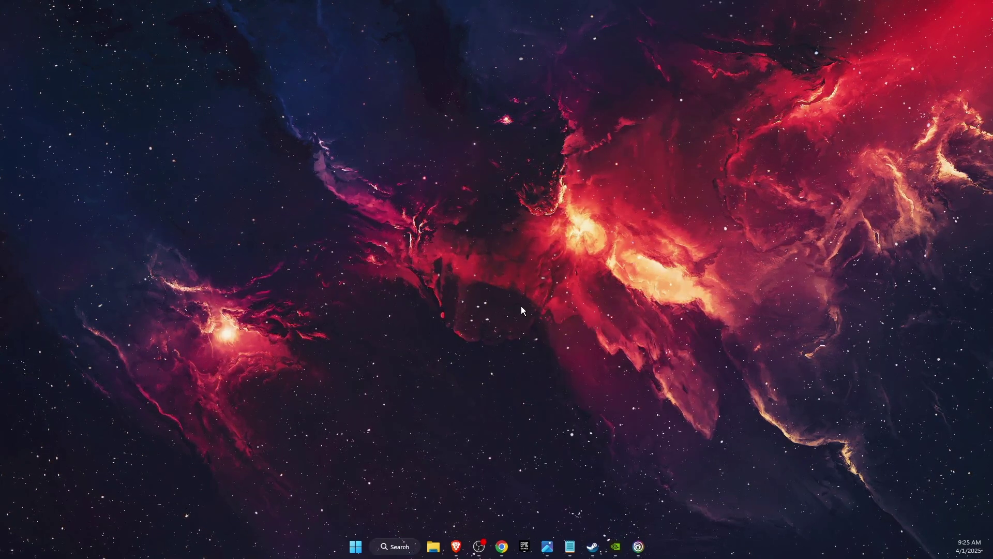
# In Brave, open Microsoft's DirectX End-User Runtime Web Installer page (dxwebsetup.exe), then minimize the browser
pyautogui.click(456, 546)
pyautogui.click(170, 12)
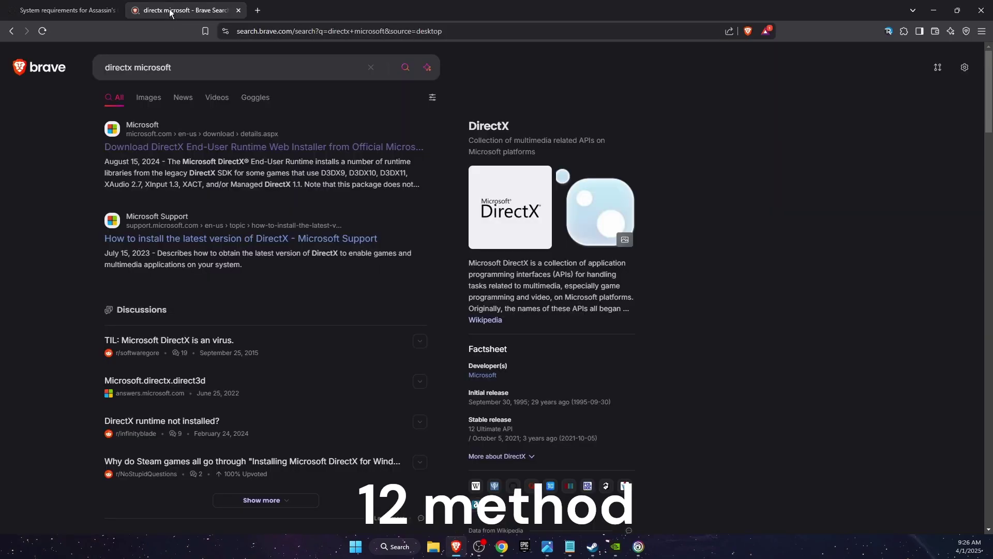
pyautogui.click(202, 148)
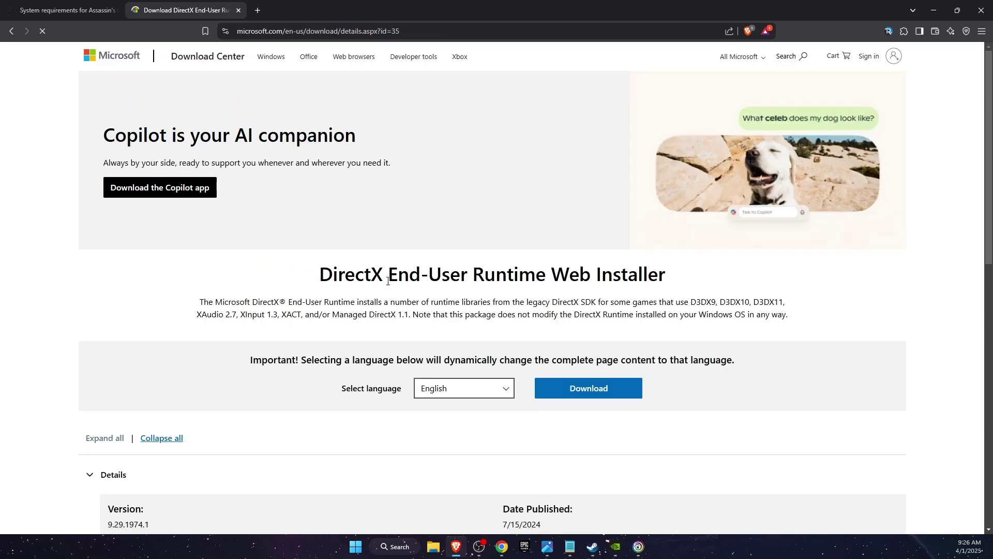
pyautogui.moveTo(386, 274); pyautogui.dragTo(710, 275)
pyautogui.click(711, 275)
pyautogui.scroll(-1, 750, 393)
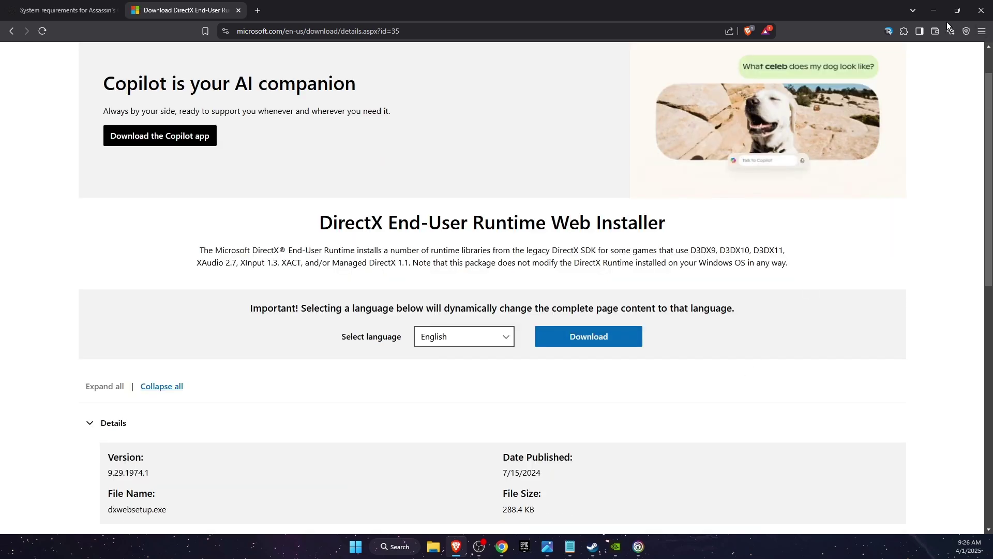
pyautogui.click(933, 10)
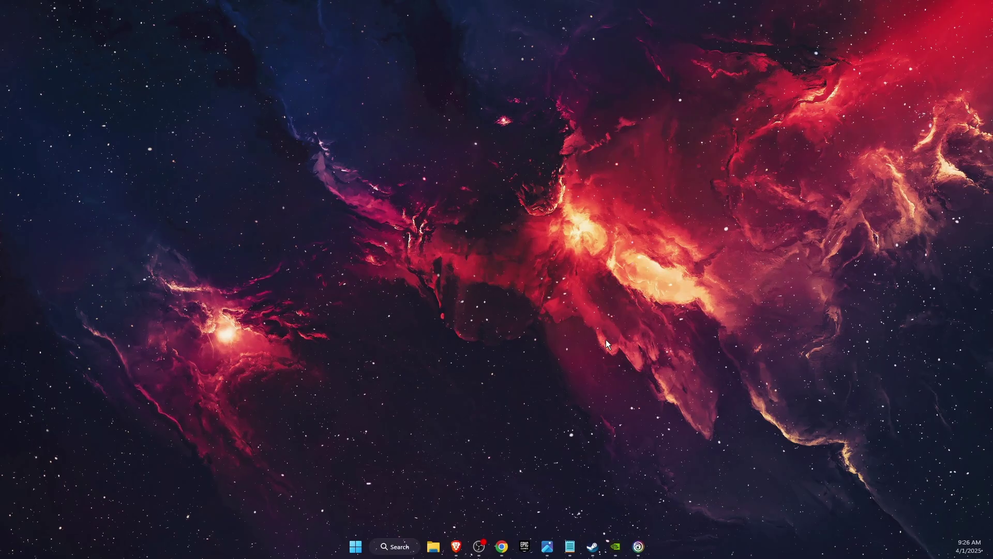